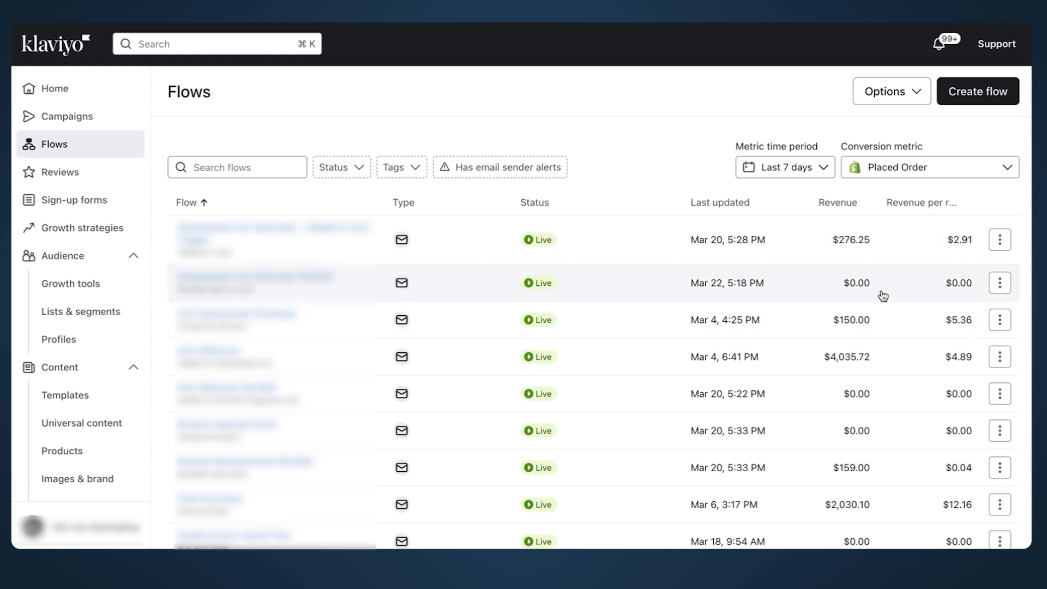
pyautogui.click(906, 173)
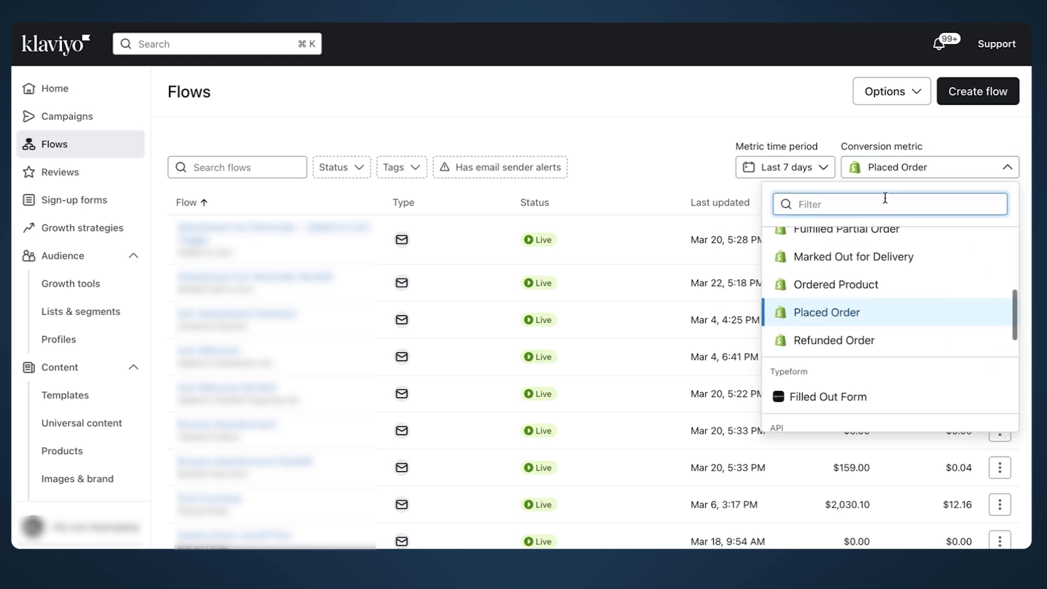
pyautogui.click(887, 172)
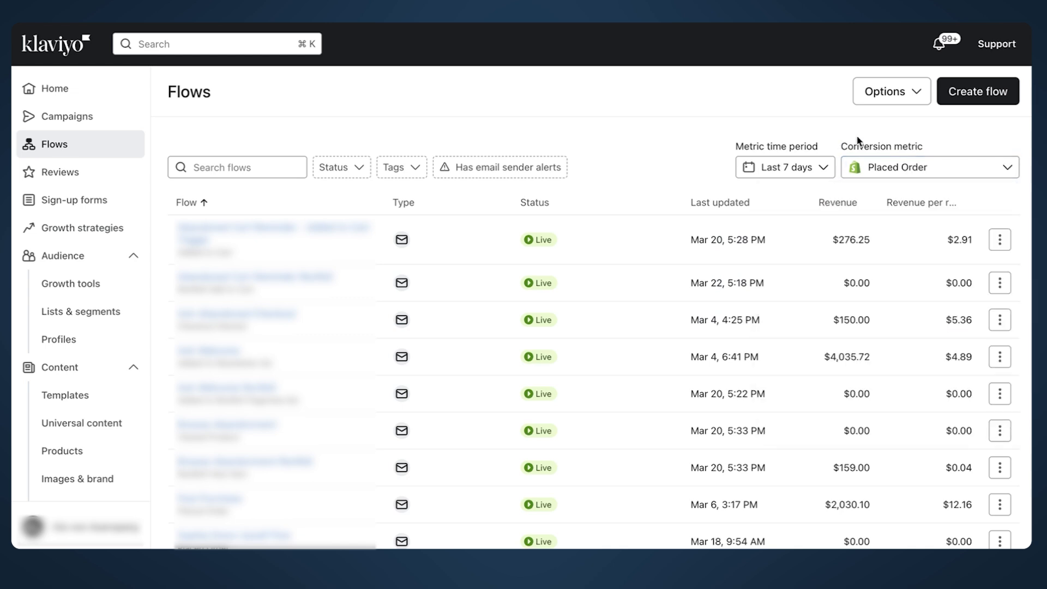
pyautogui.click(888, 172)
pyautogui.click(856, 163)
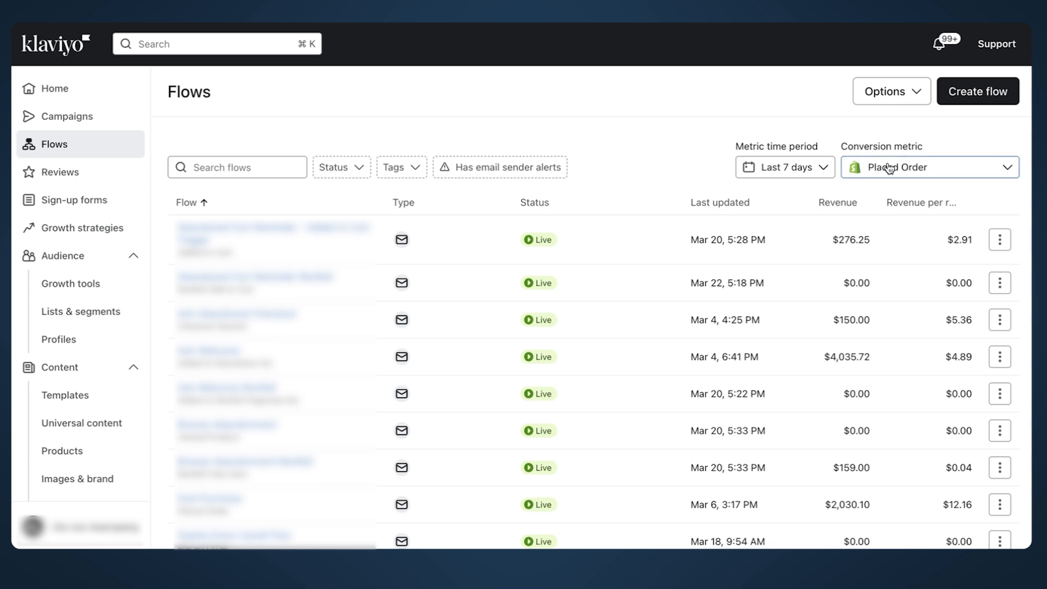
# Switch the conversion metric of the flows list to Viewed Product.
pyautogui.click(889, 169)
pyautogui.write('vi')
pyautogui.click(900, 320)
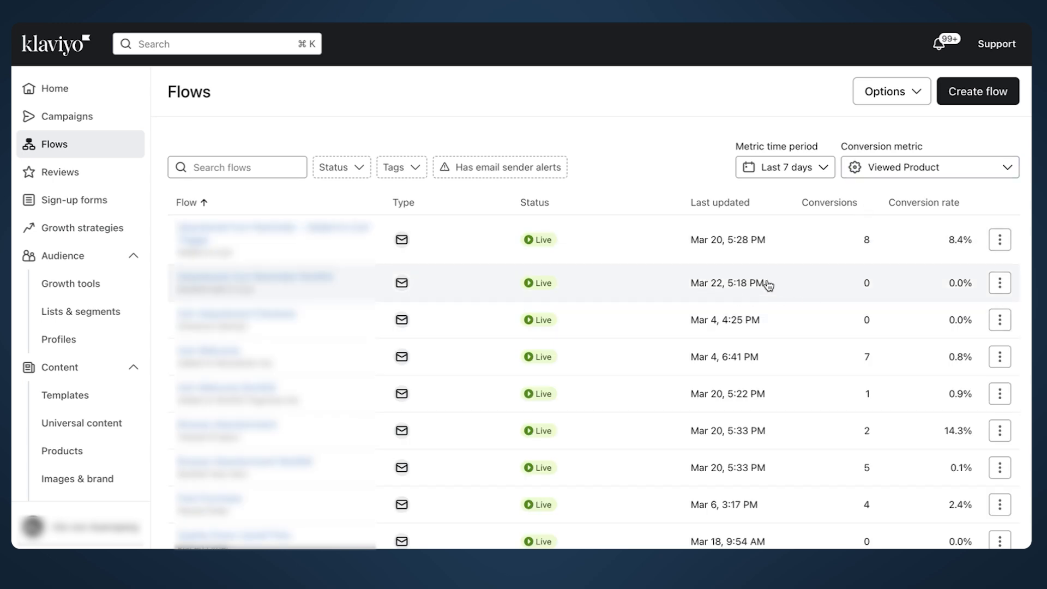
# Set the conversion metric of the flows list back to Placed Order.
pyautogui.click(875, 168)
pyautogui.write('place')
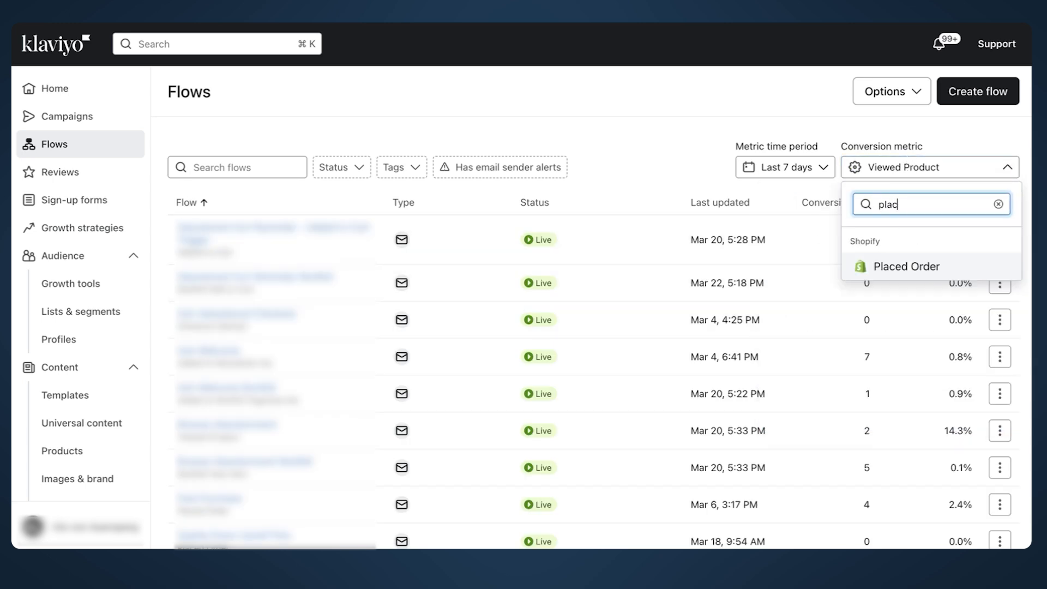
pyautogui.click(879, 267)
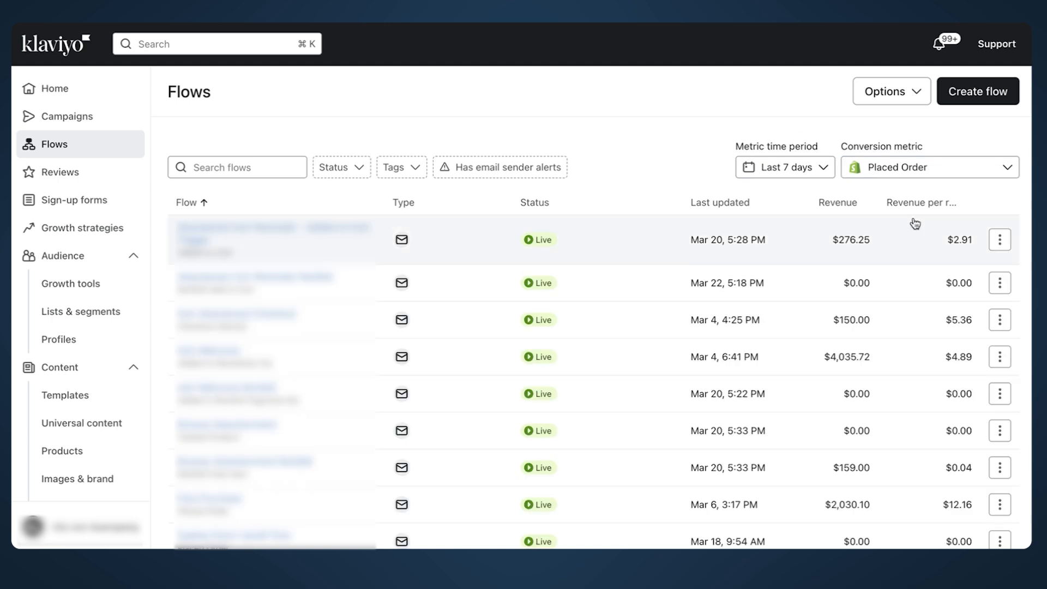
pyautogui.click(785, 167)
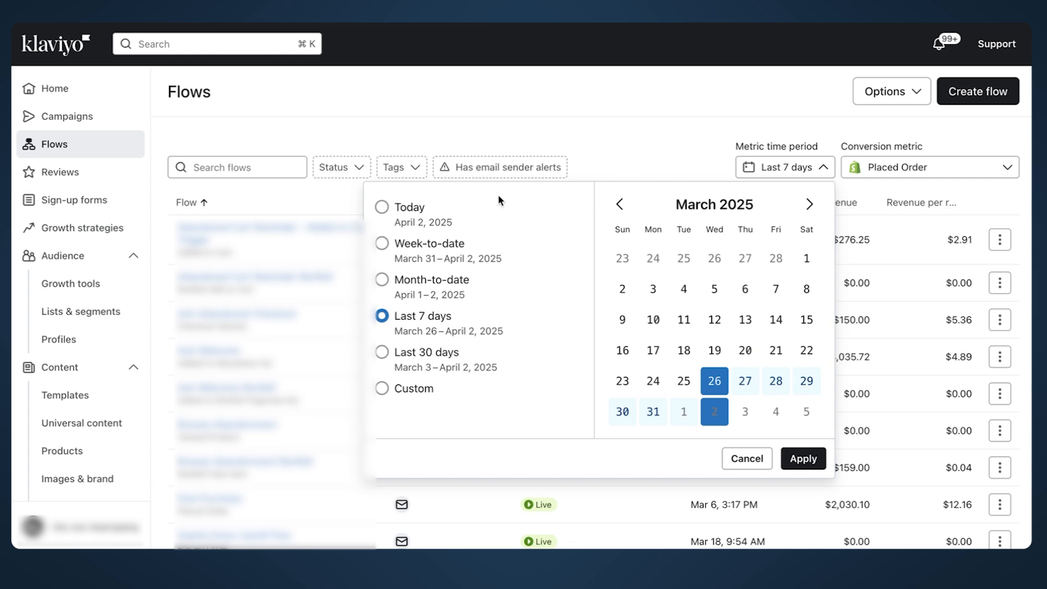
pyautogui.click(643, 117)
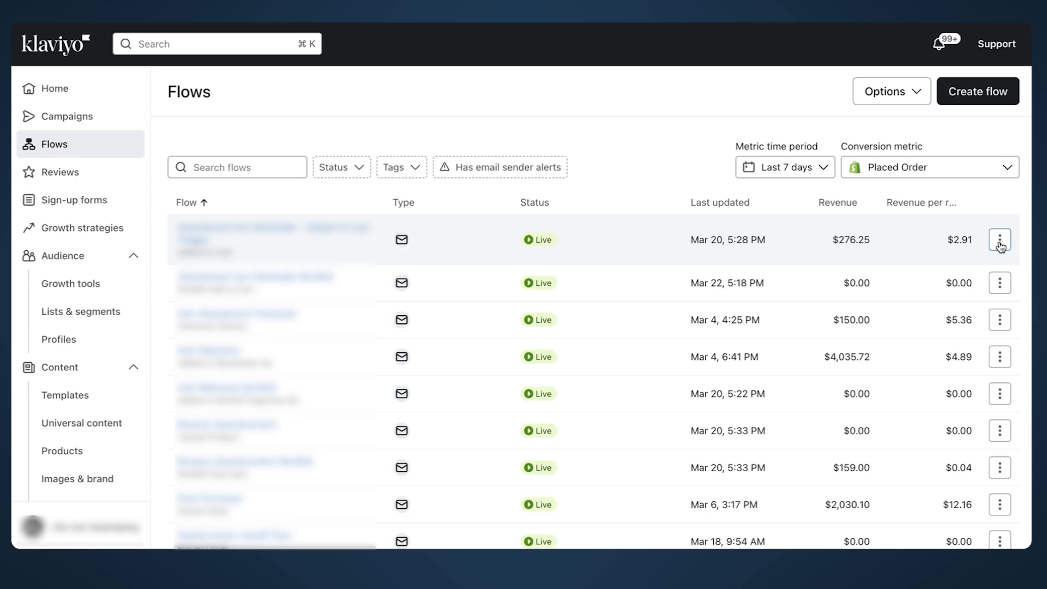
pyautogui.click(1001, 243)
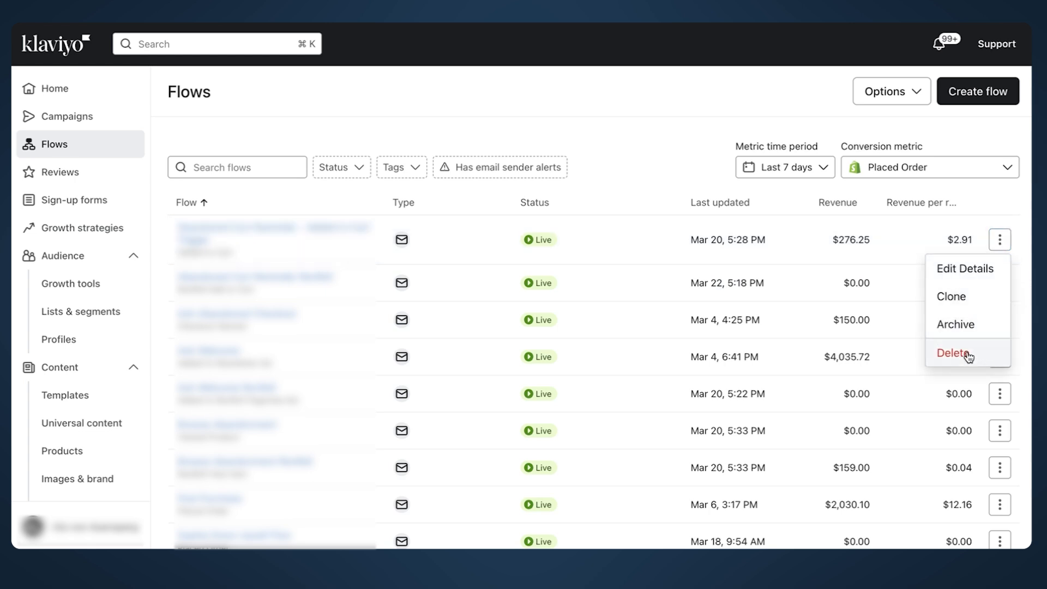
pyautogui.click(795, 109)
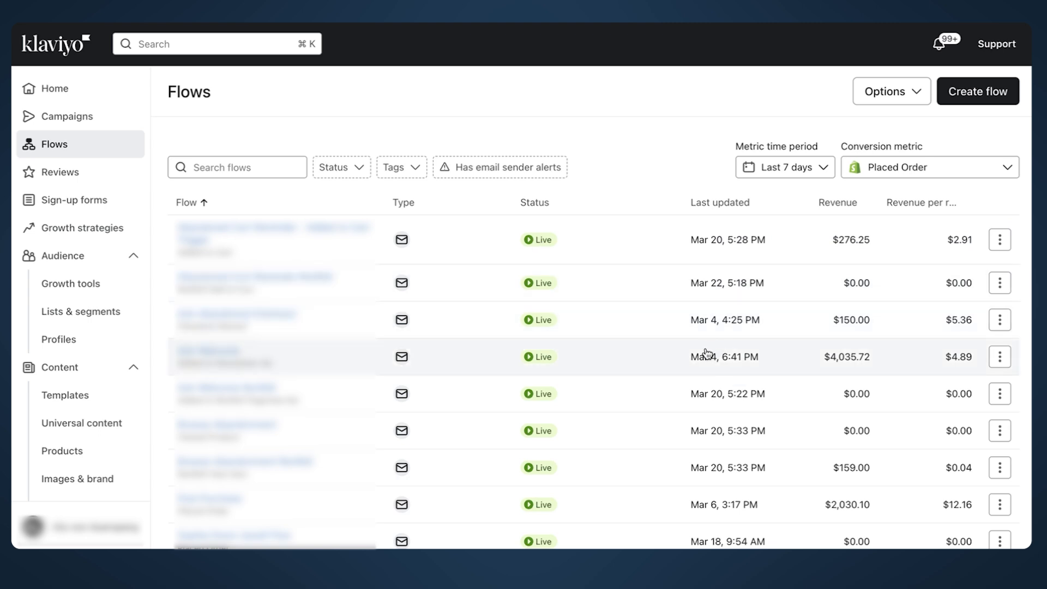
# View the archived flows, check which actions are available for an archived flow, and return to the main flows list.
pyautogui.click(927, 92)
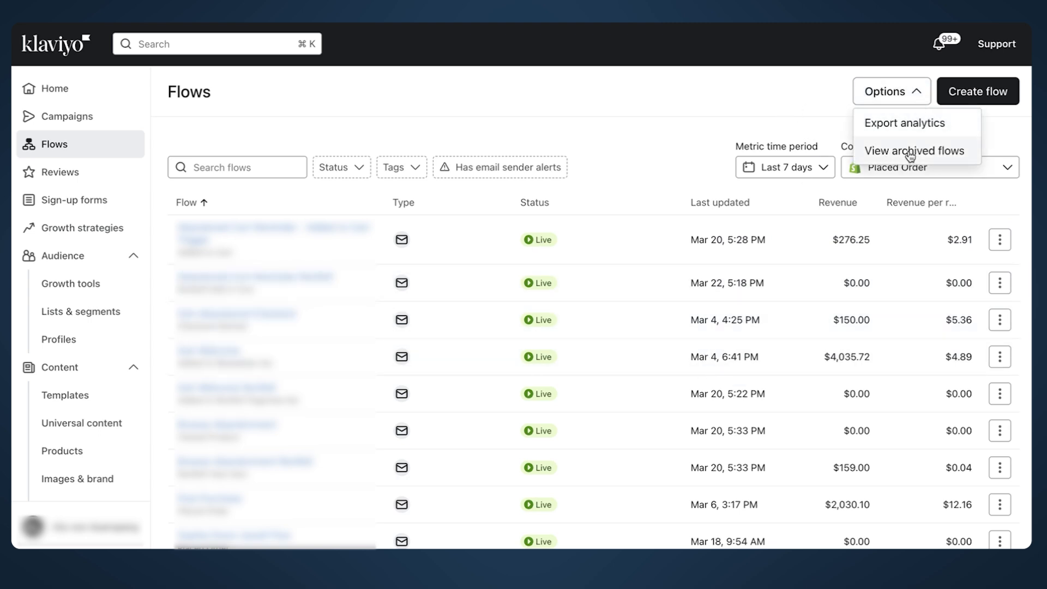
pyautogui.click(910, 153)
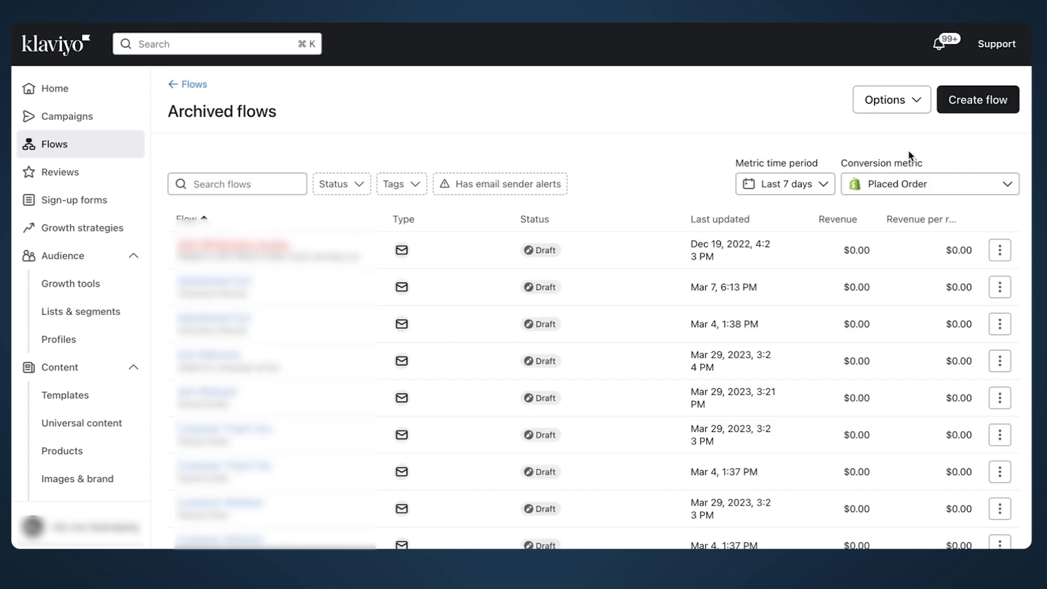
pyautogui.click(1000, 287)
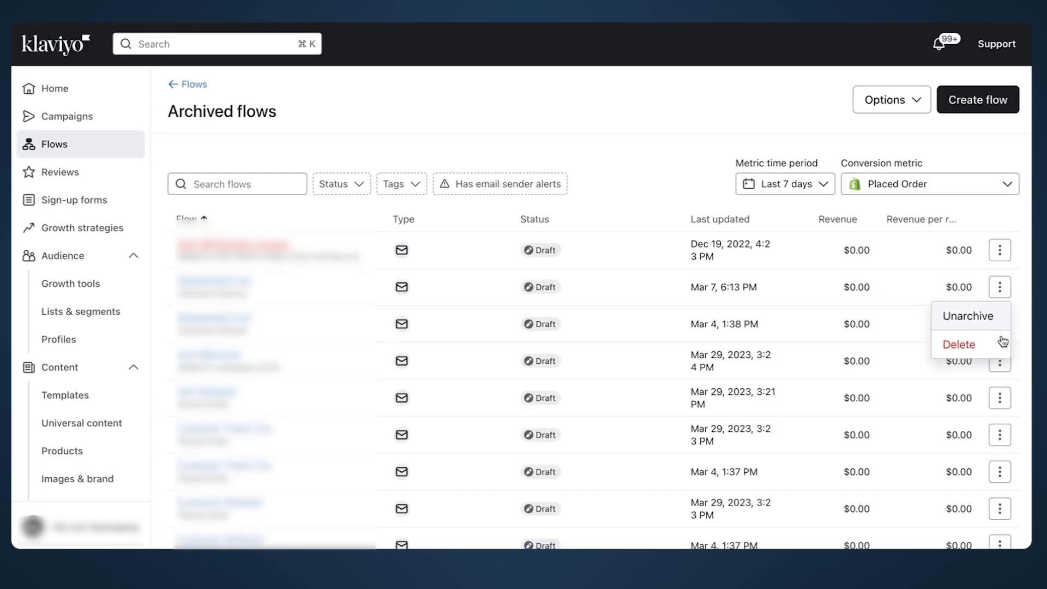
pyautogui.click(741, 119)
pyautogui.click(872, 104)
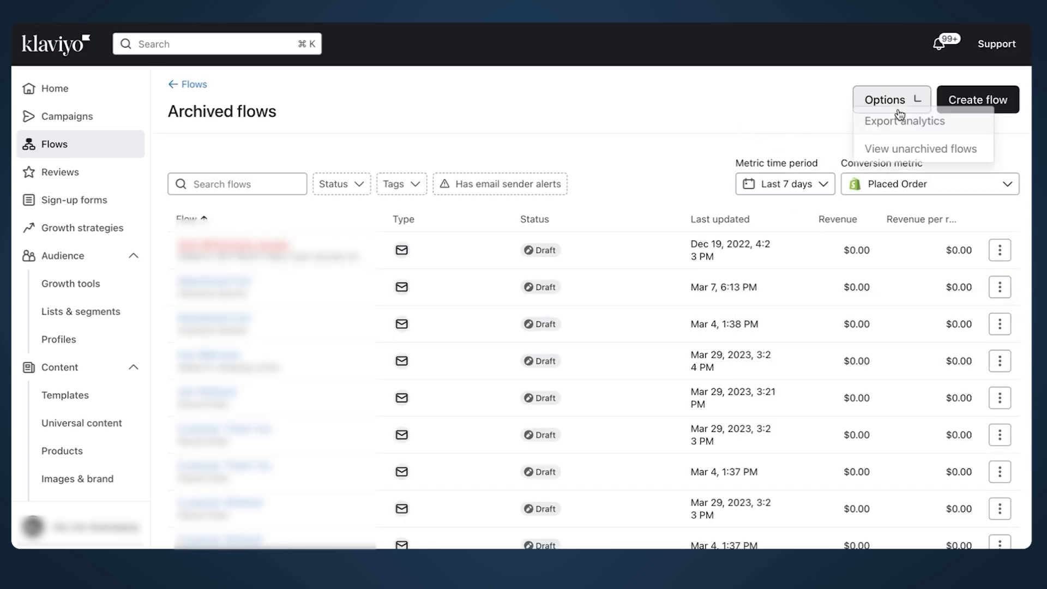
pyautogui.click(414, 103)
pyautogui.click(191, 85)
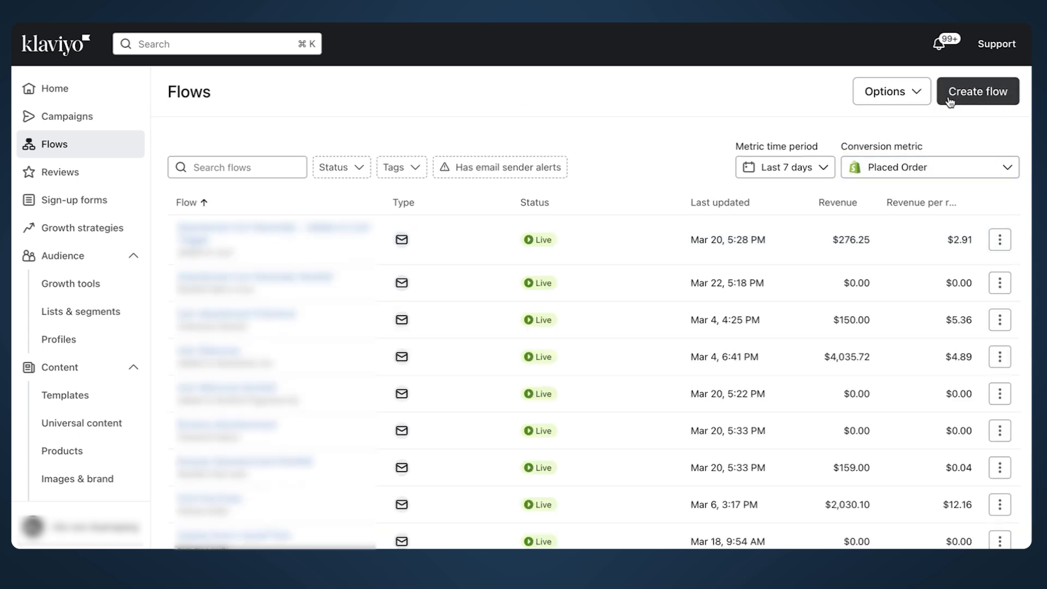
# Open flow creation and browse the full library of prebuilt flows for preventing lost sales and nurturing subscribers.
pyautogui.click(979, 101)
pyautogui.scroll(-8, 496, 324)
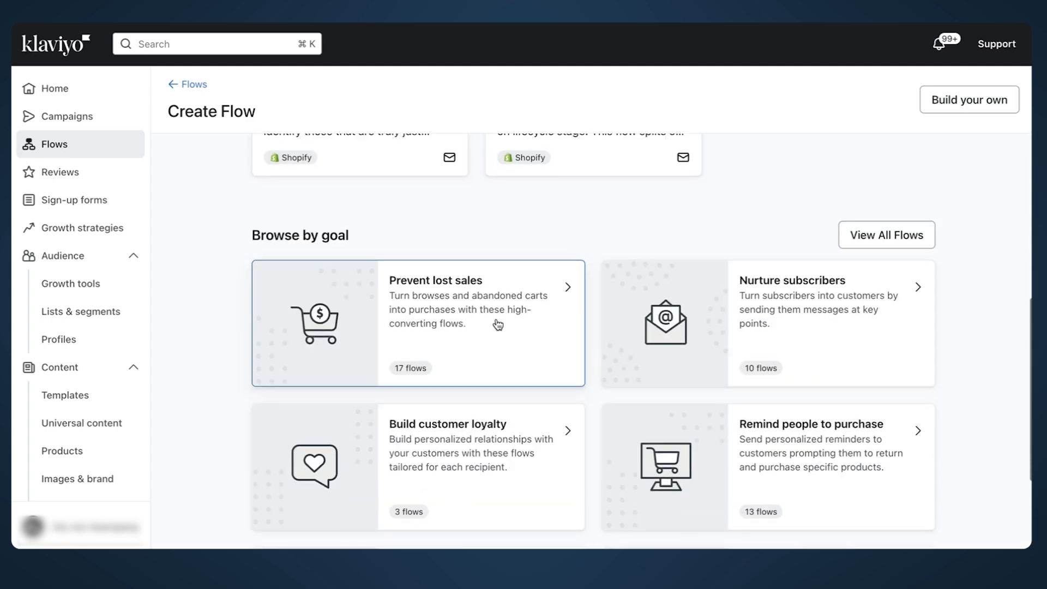
pyautogui.scroll(8, 438, 236)
pyautogui.scroll(-6, 438, 236)
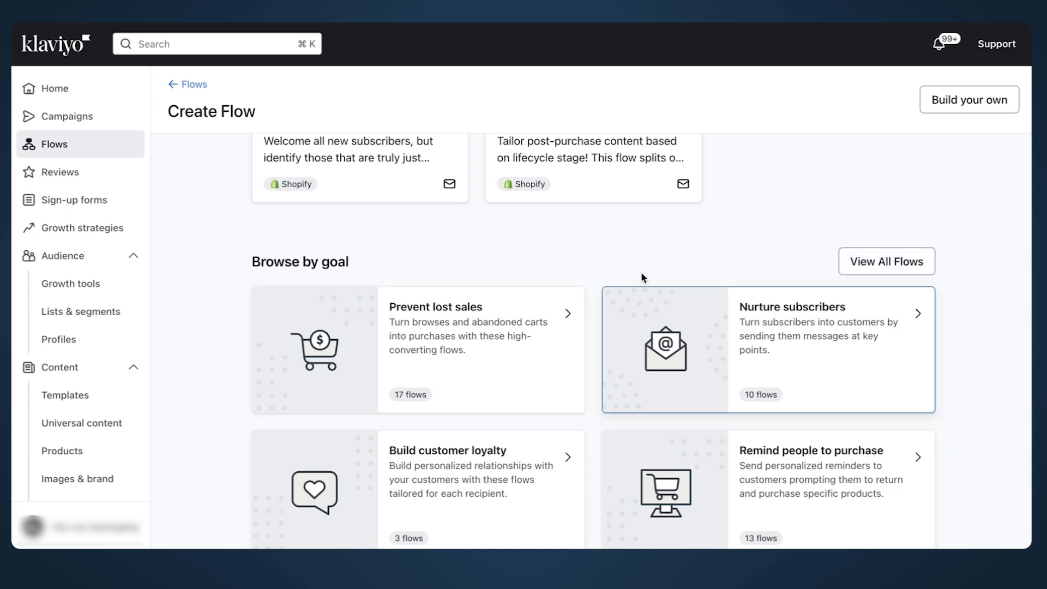
pyautogui.click(851, 269)
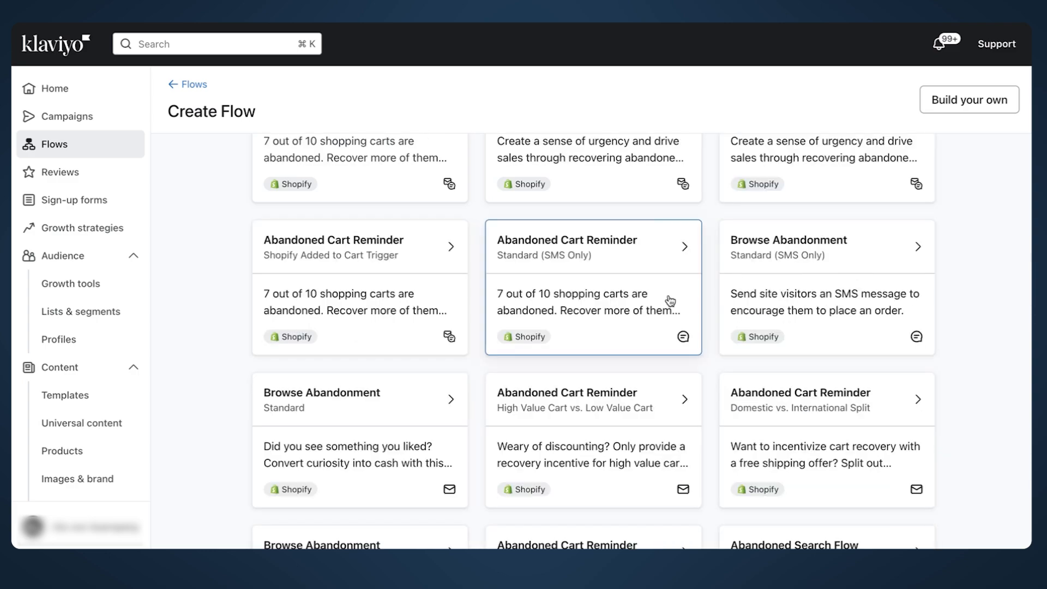
pyautogui.scroll(-12, 670, 301)
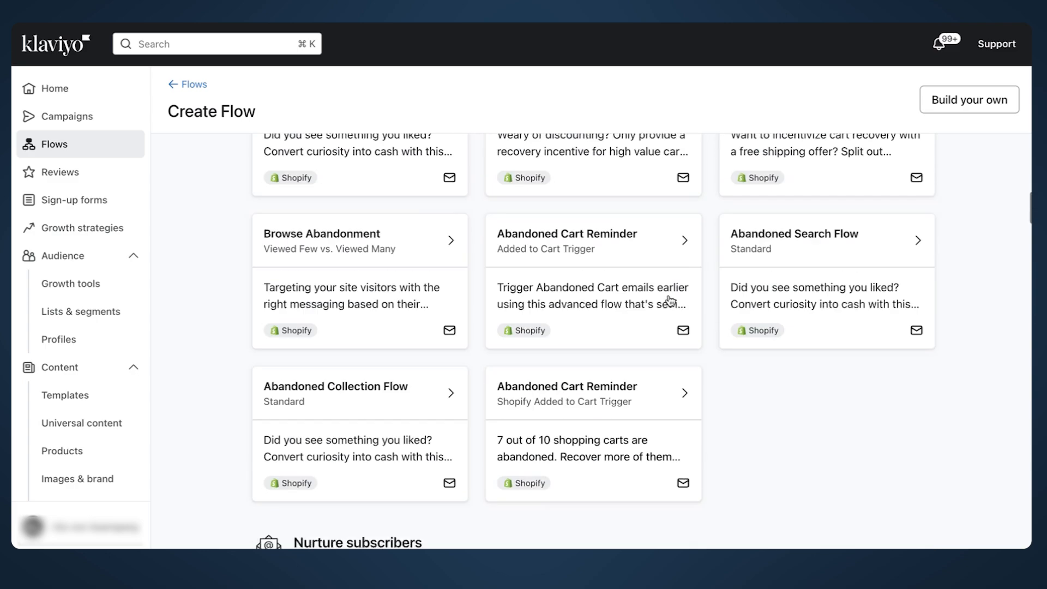
pyautogui.scroll(7, 670, 301)
pyautogui.scroll(-7, 670, 301)
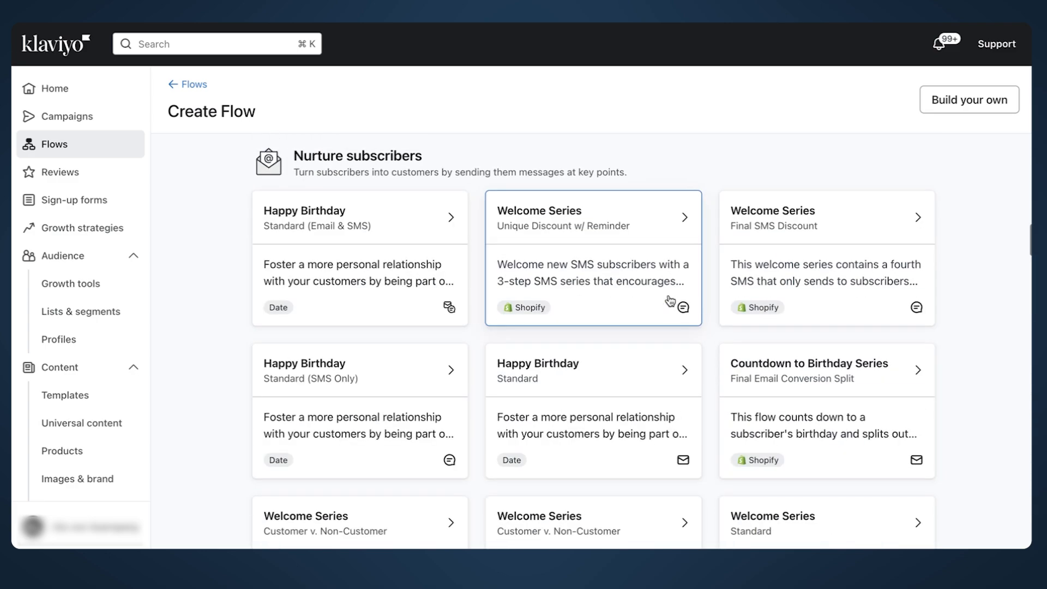
pyautogui.scroll(-5, 670, 301)
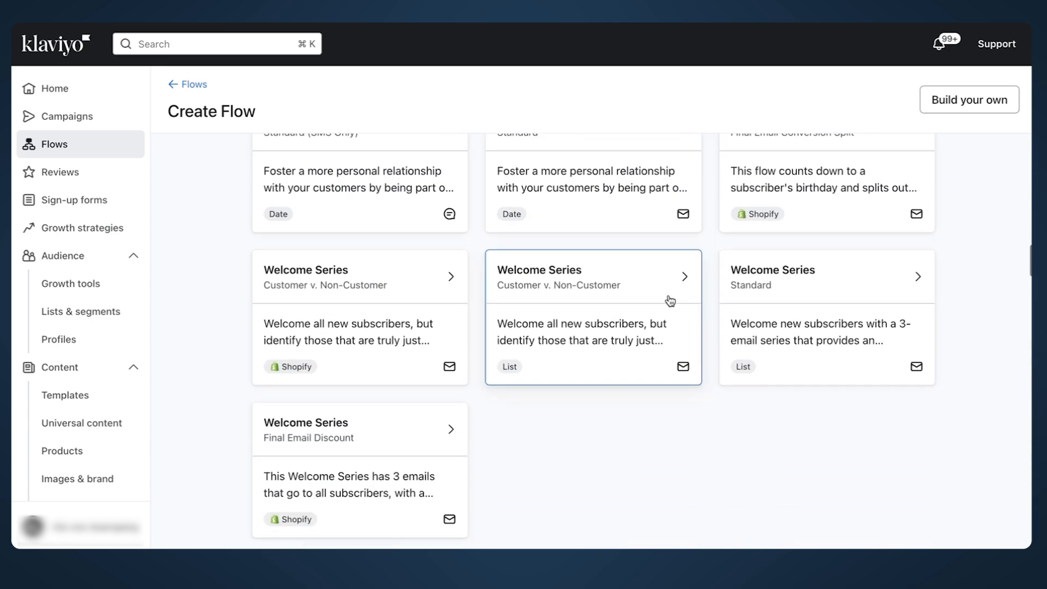
pyautogui.scroll(12, 669, 299)
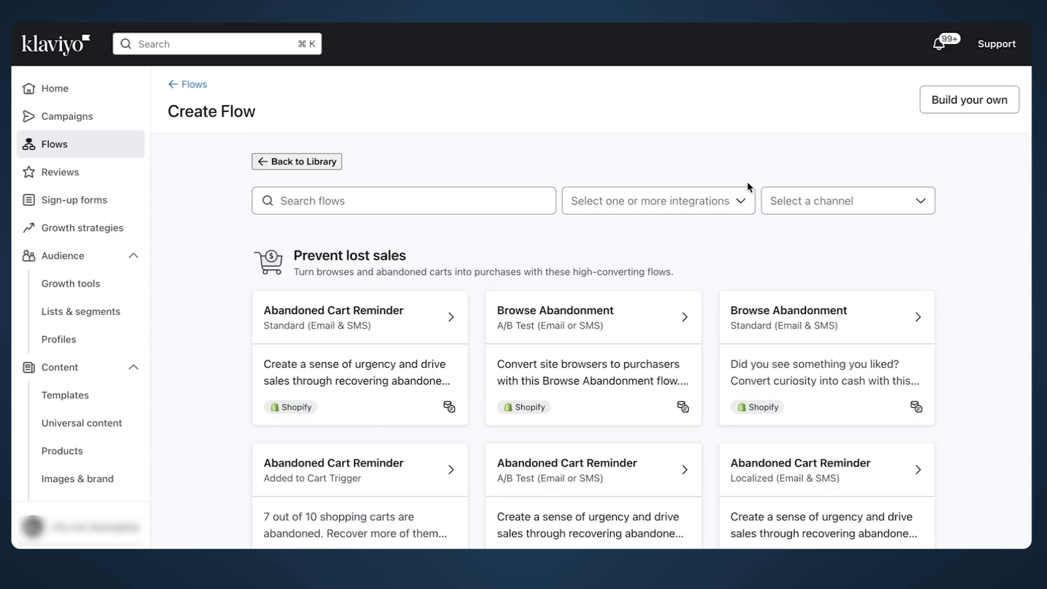
# Build a new flow from scratch, keeping the default name and choosing manual creation.
pyautogui.click(950, 110)
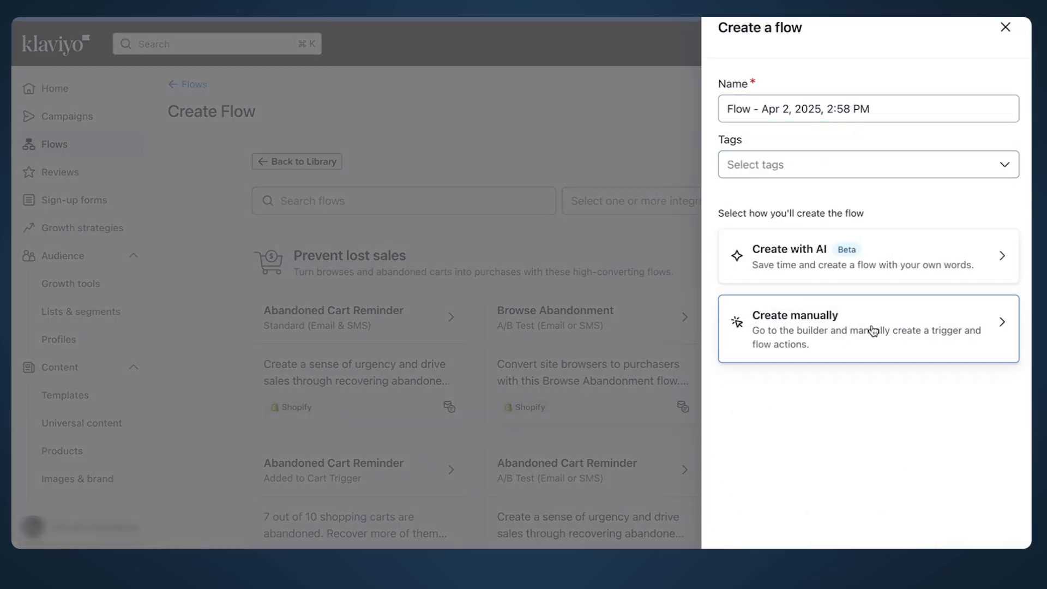
pyautogui.moveTo(872, 339); pyautogui.dragTo(874, 327)
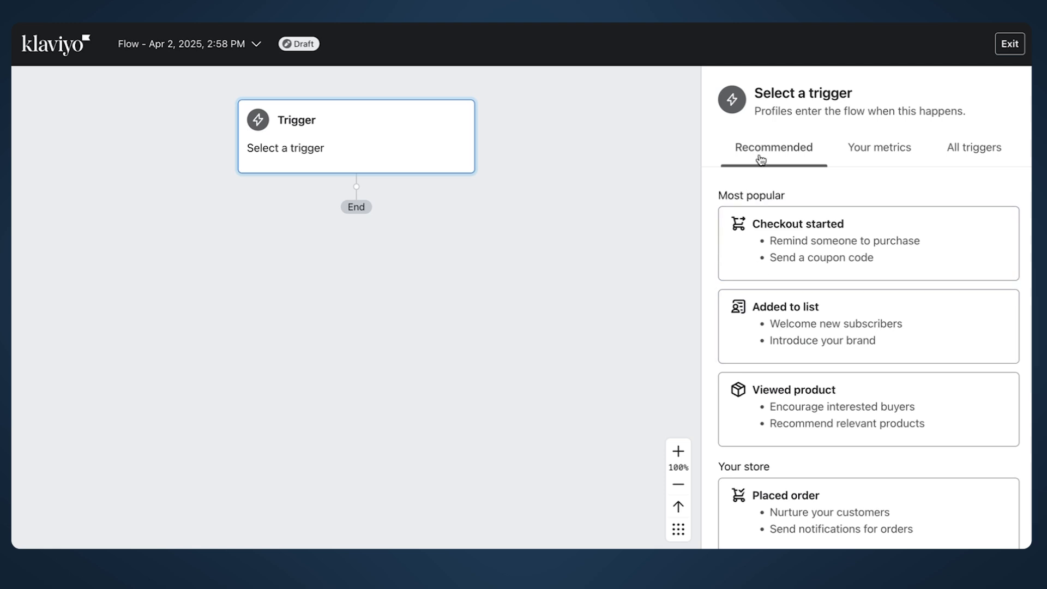
# Review all trigger types and set the flow to trigger when a profile is added to the Newsletter list.
pyautogui.click(972, 148)
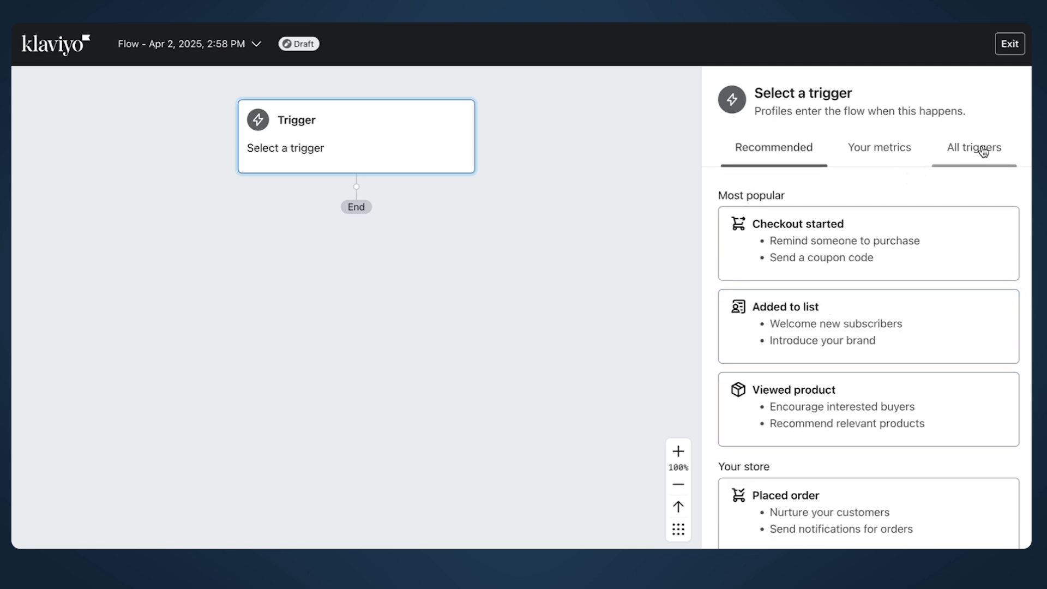
pyautogui.click(983, 150)
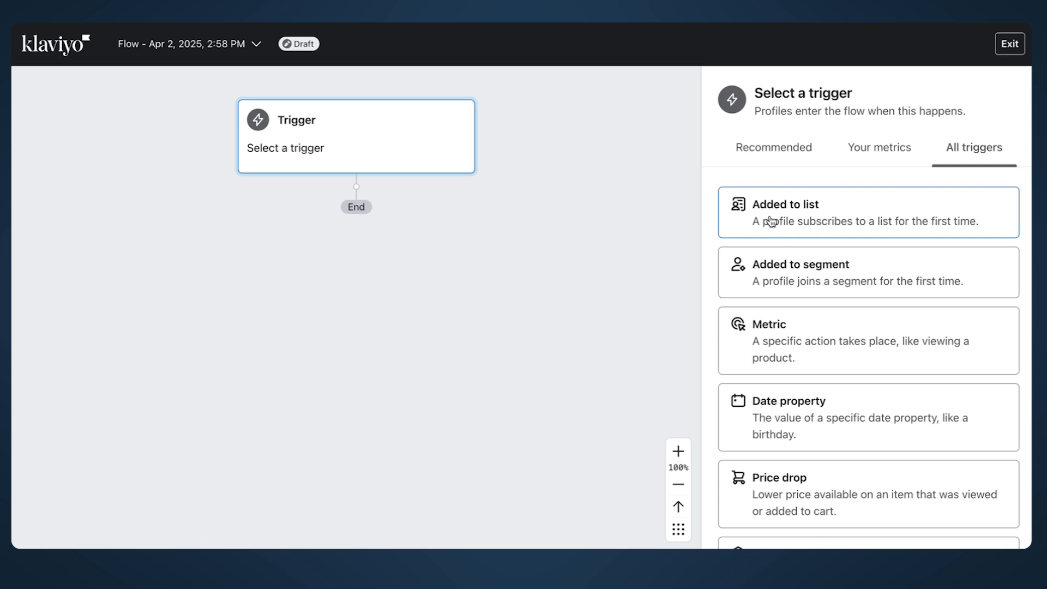
pyautogui.scroll(-1, 862, 216)
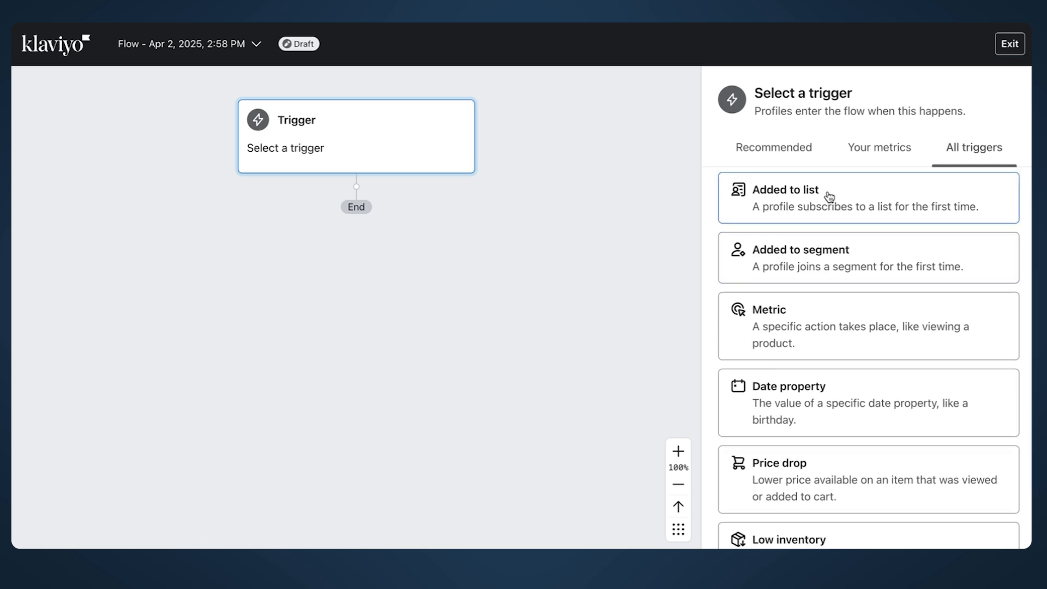
pyautogui.scroll(-2, 835, 261)
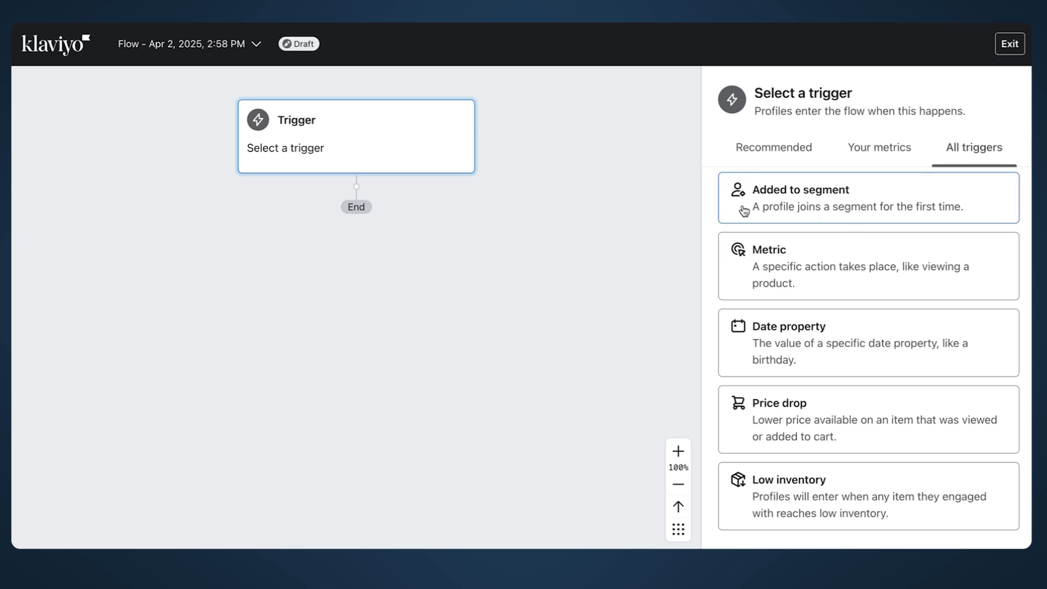
pyautogui.scroll(-1, 827, 309)
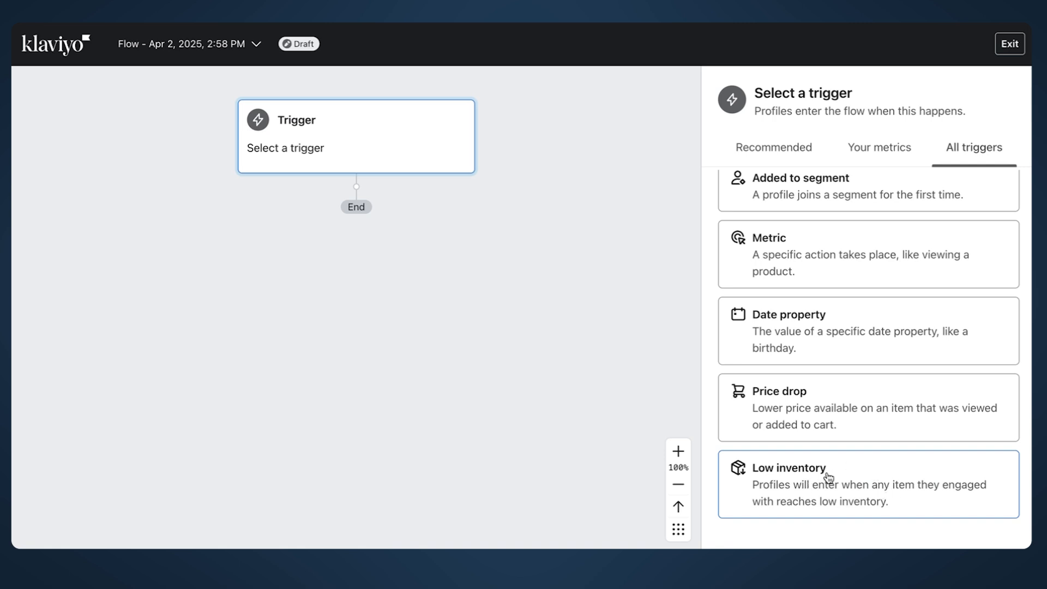
pyautogui.scroll(2, 830, 469)
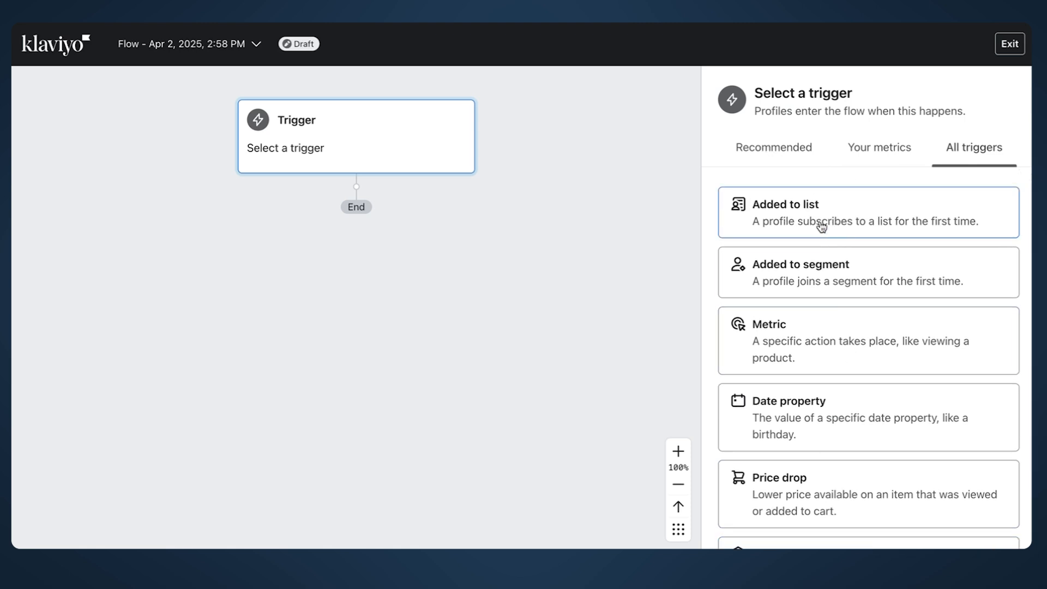
pyautogui.click(859, 218)
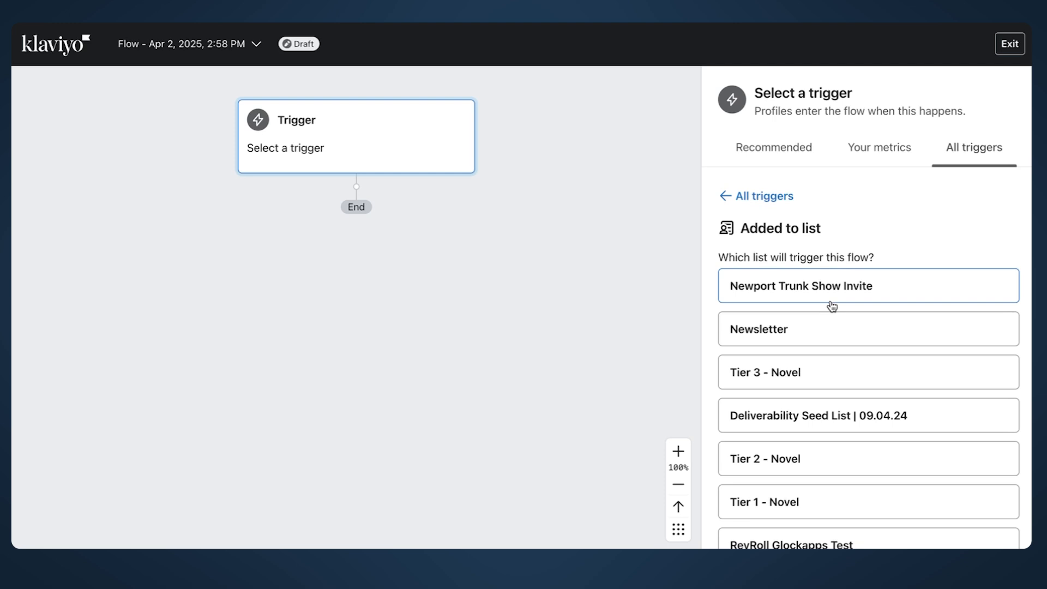
pyautogui.click(799, 334)
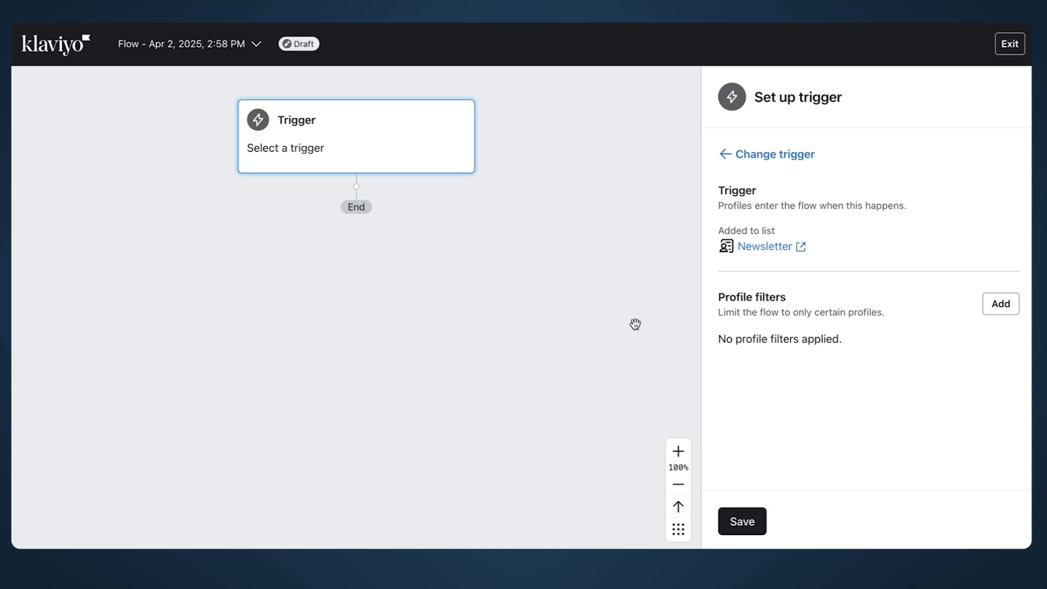
# Add a profile filter on what someone has done (or not done), using the Shopify Placed Order metric.
pyautogui.click(1002, 305)
pyautogui.click(819, 197)
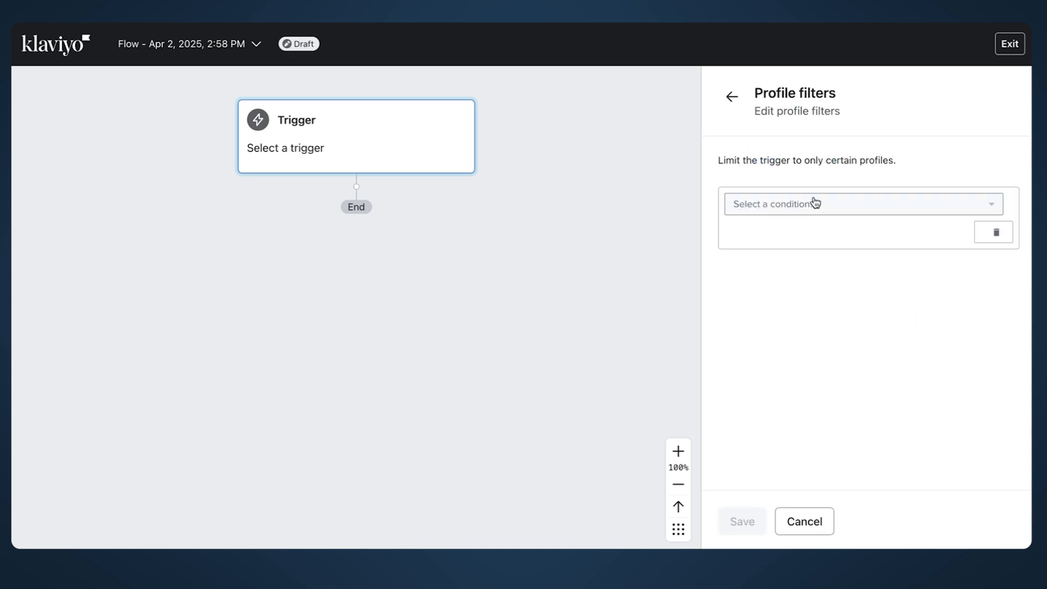
pyautogui.click(824, 204)
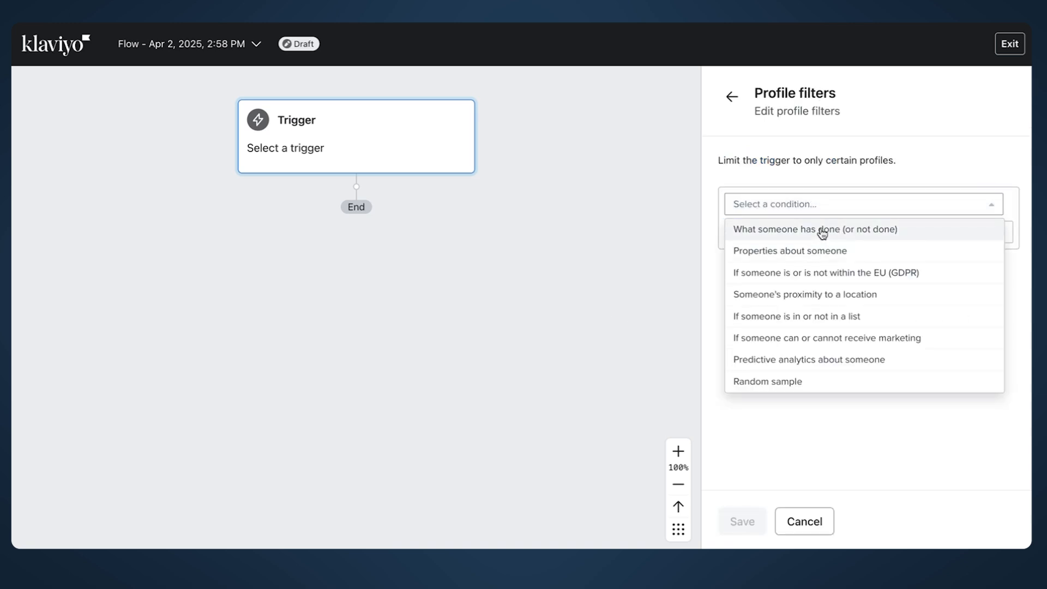
pyautogui.click(820, 229)
pyautogui.click(838, 265)
pyautogui.write('pl')
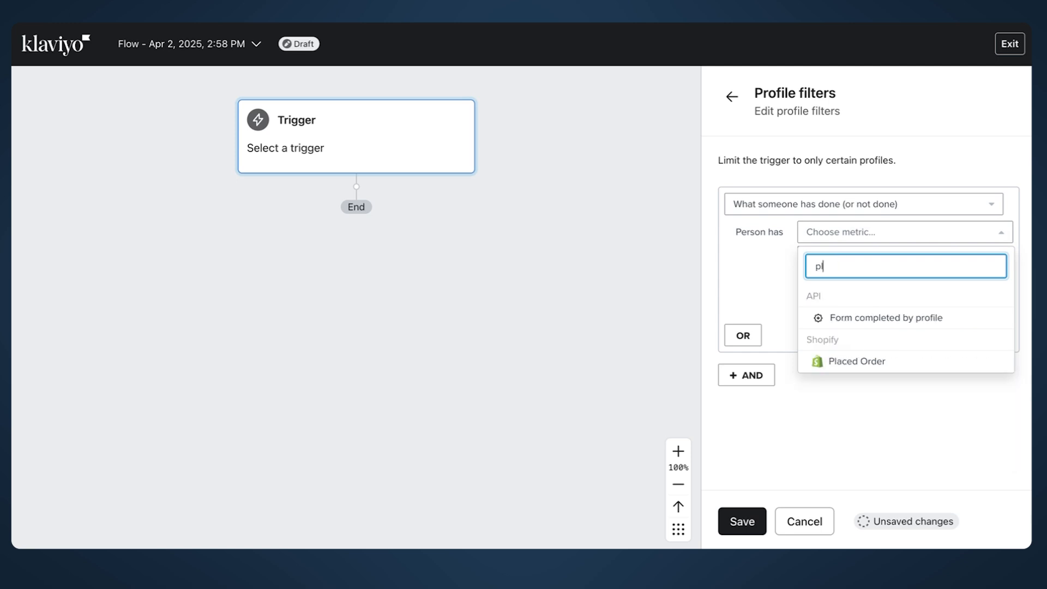
pyautogui.click(849, 362)
# Set the Placed Order filter to at least once since starting this flow, and save it together with the Newsletter trigger.
pyautogui.click(849, 259)
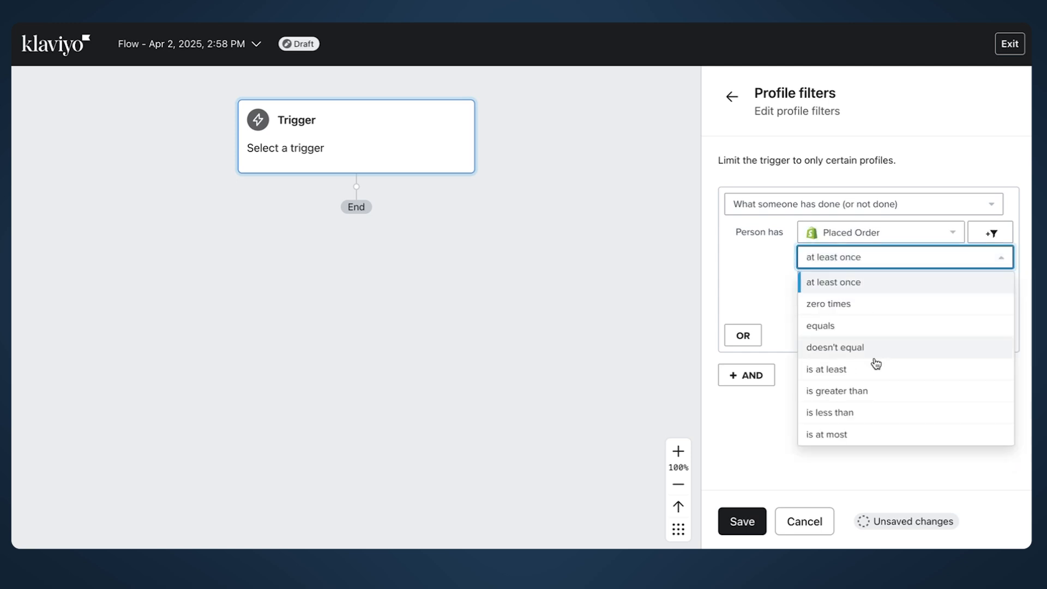
pyautogui.click(853, 288)
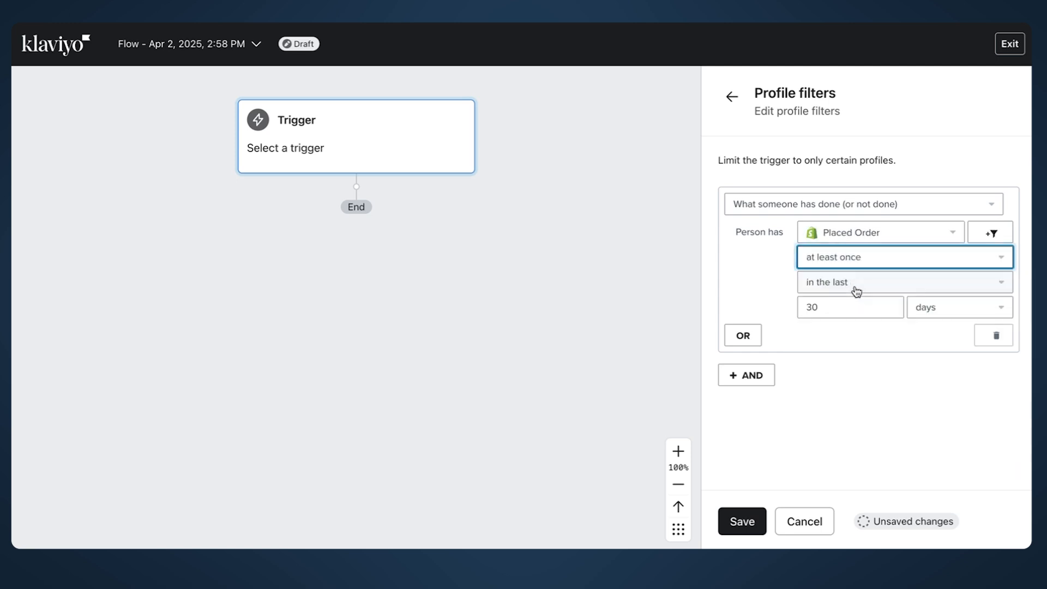
pyautogui.click(857, 291)
pyautogui.click(843, 436)
pyautogui.click(747, 521)
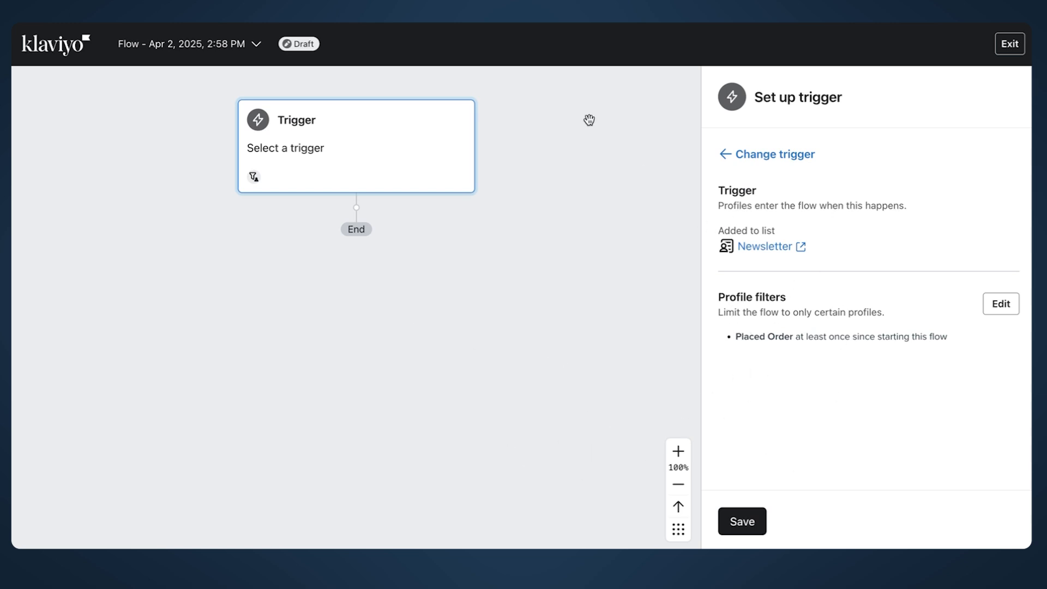
pyautogui.click(741, 524)
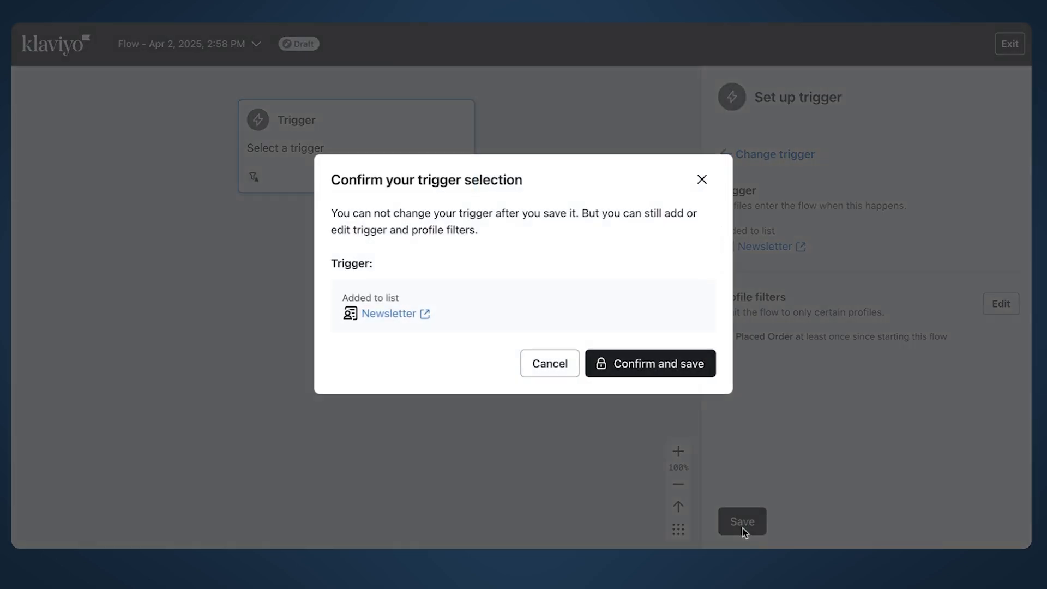
pyautogui.click(673, 366)
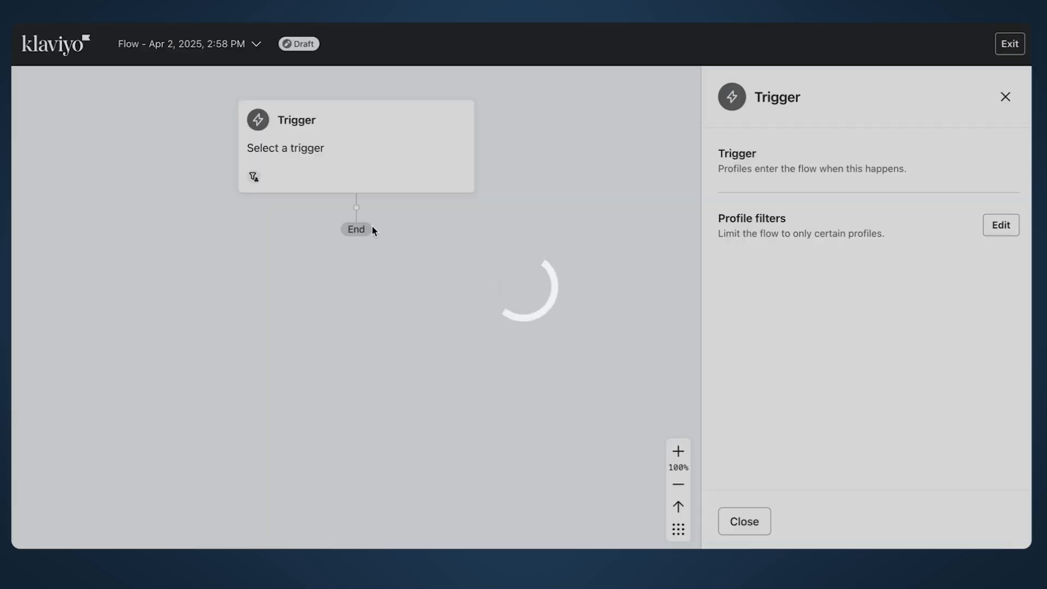
# Place an email directly after the trigger, followed by a time delay of 2 days.
pyautogui.moveTo(77, 133); pyautogui.dragTo(620, 232)
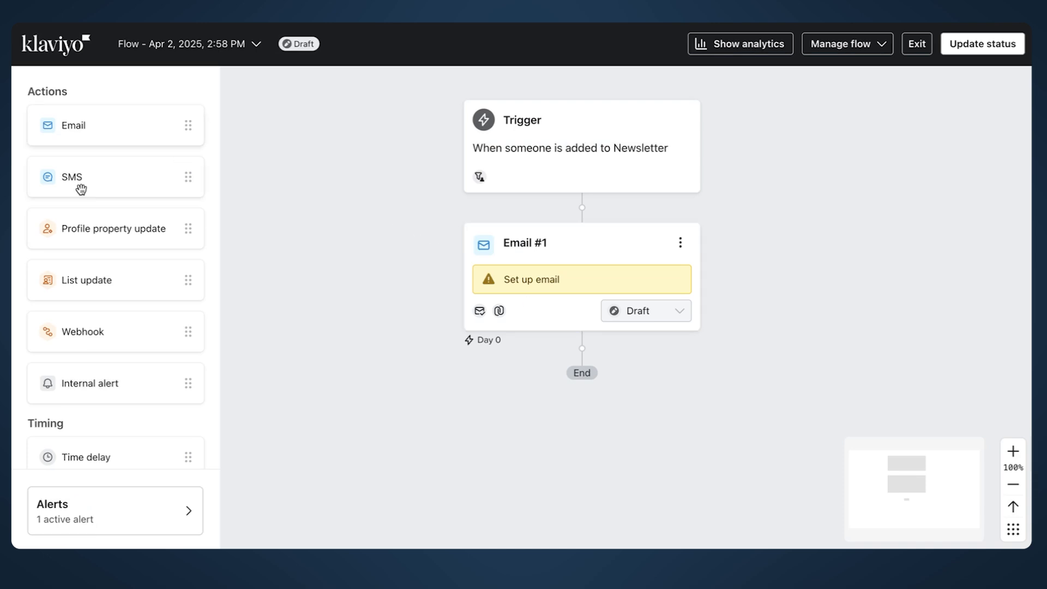
pyautogui.scroll(-1, 112, 346)
pyautogui.moveTo(100, 440); pyautogui.dragTo(515, 380)
pyautogui.click(783, 210)
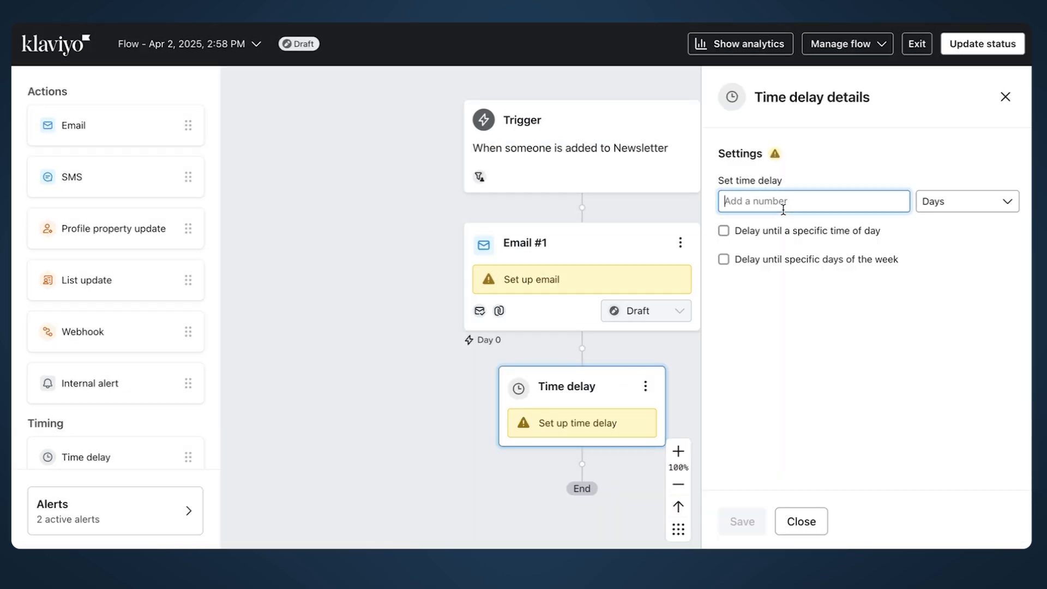
pyautogui.write('2')
pyautogui.click(745, 523)
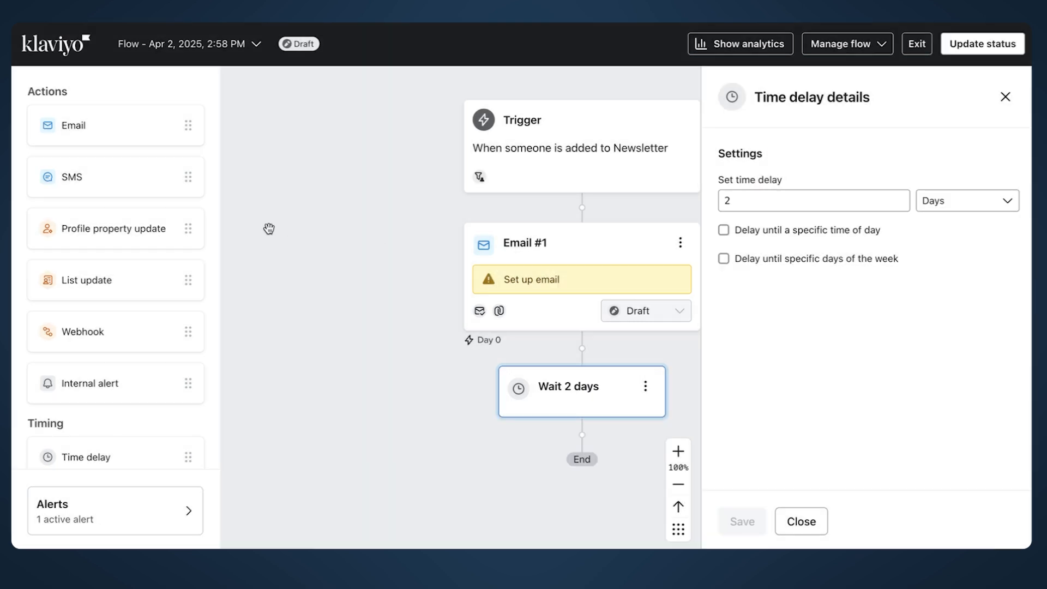
# Add a second email after the first delay, followed by another time delay of 2 days.
pyautogui.moveTo(62, 143); pyautogui.dragTo(566, 350)
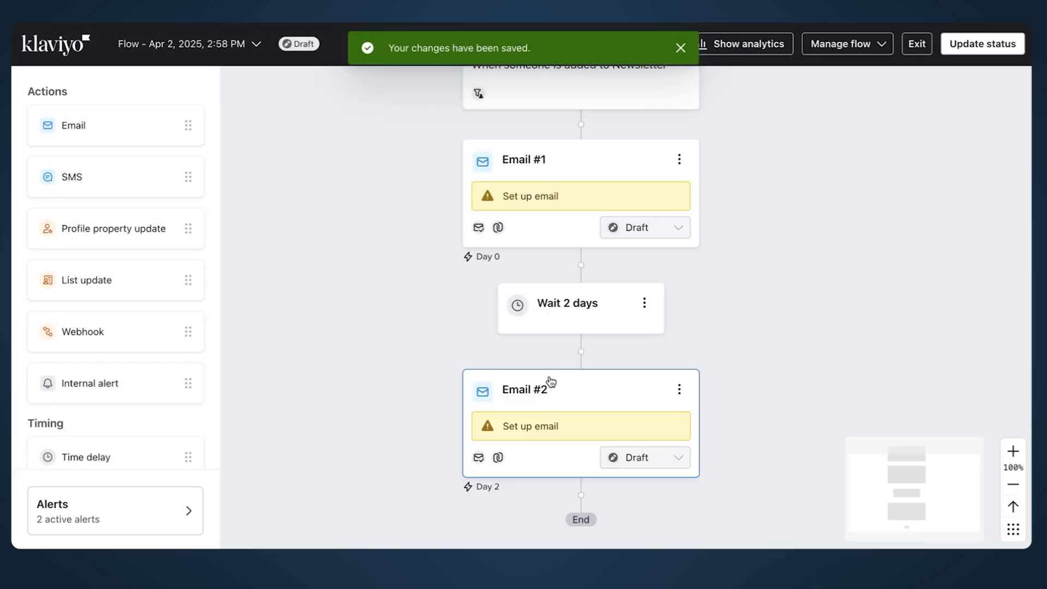
pyautogui.moveTo(122, 446); pyautogui.dragTo(607, 425)
pyautogui.click(754, 201)
pyautogui.write('2')
pyautogui.click(743, 521)
pyautogui.click(1006, 97)
# Examine the trigger's Placed Order profile filter against the whole sequence of emails and delays down to the flow's end.
pyautogui.scroll(3, 643, 279)
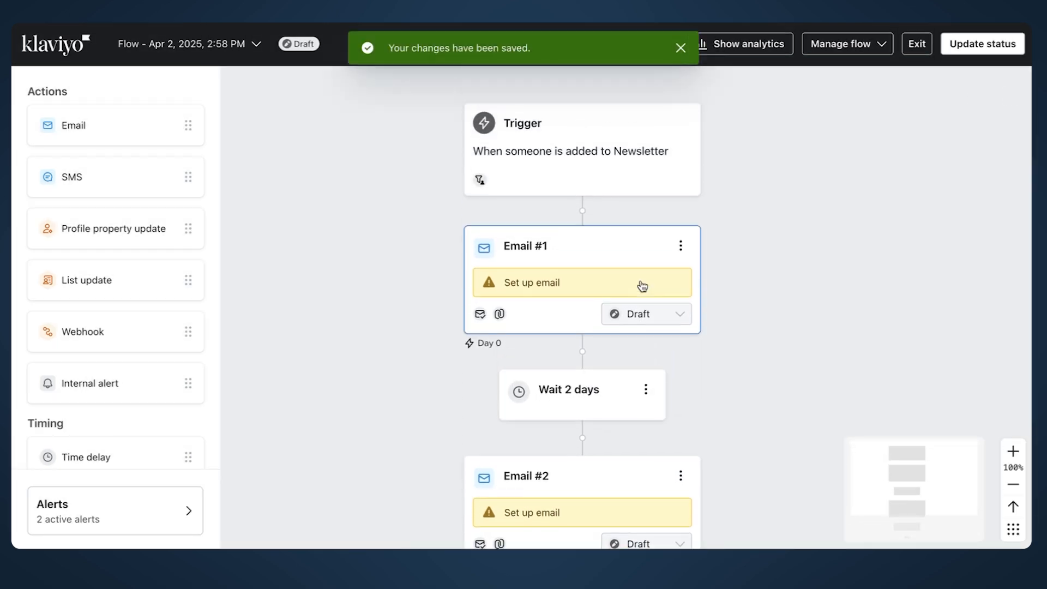
pyautogui.click(571, 157)
pyautogui.scroll(-1, 533, 310)
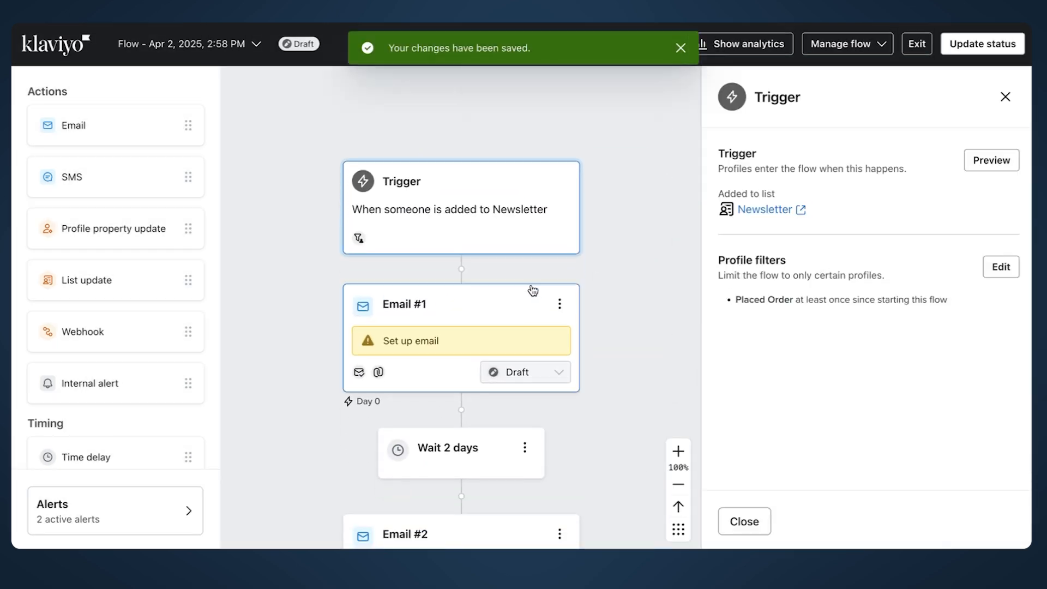
pyautogui.scroll(-1, 535, 255)
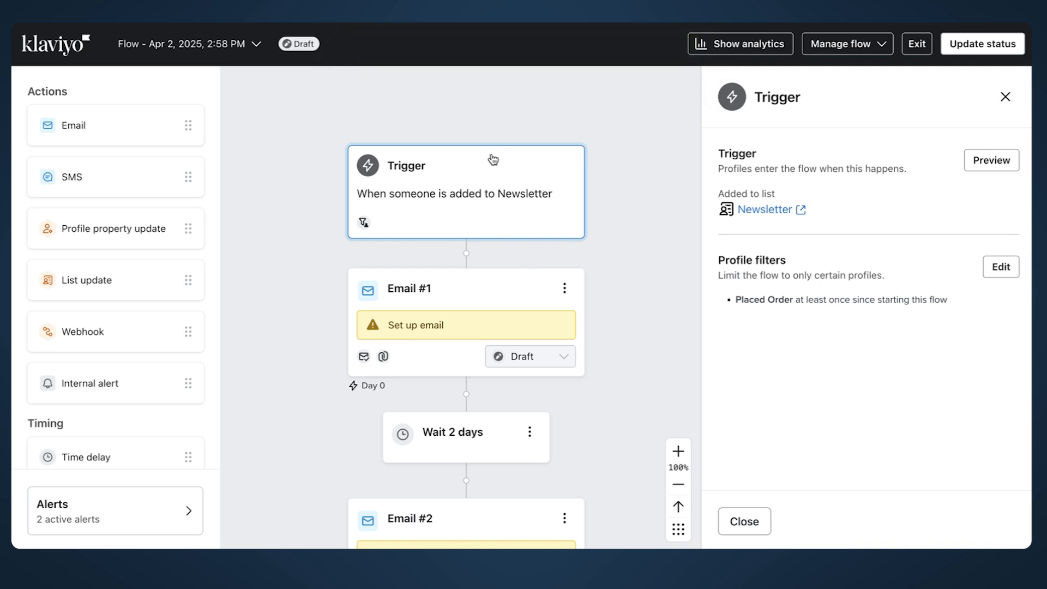
pyautogui.scroll(-1, 464, 286)
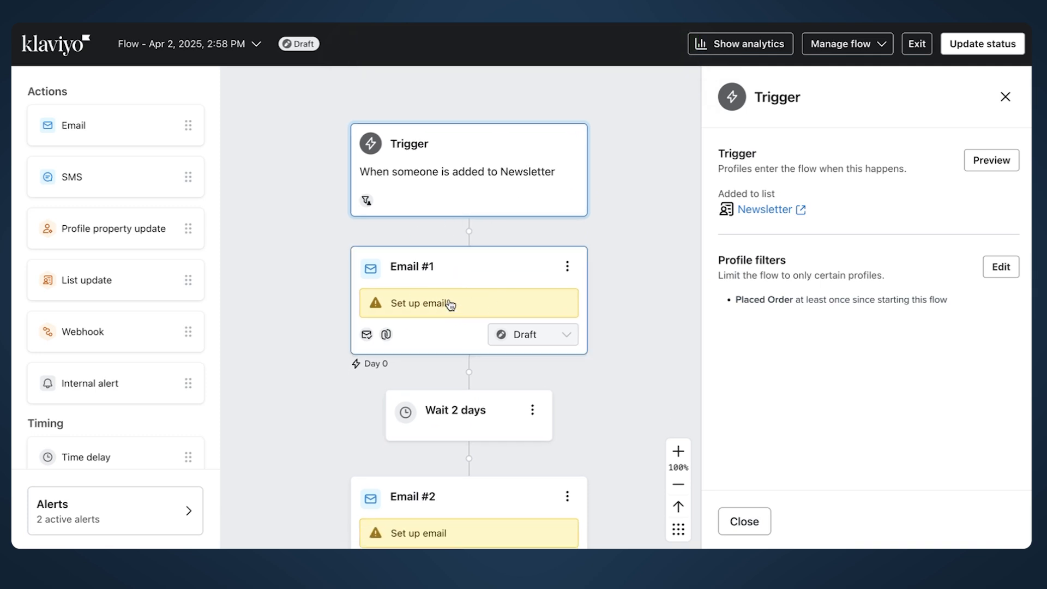
pyautogui.scroll(-2, 416, 277)
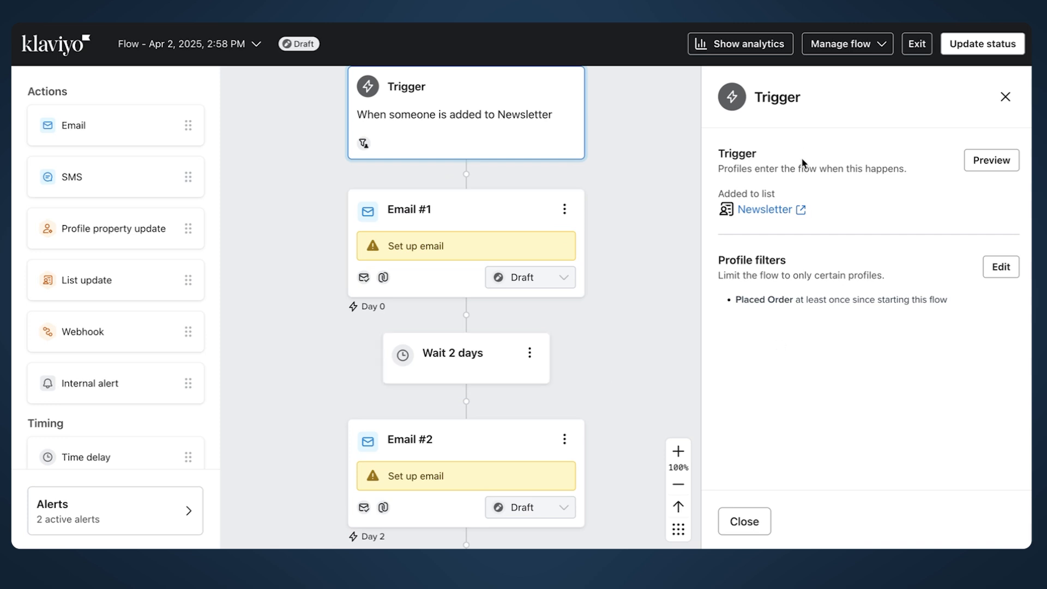
pyautogui.scroll(-2, 467, 403)
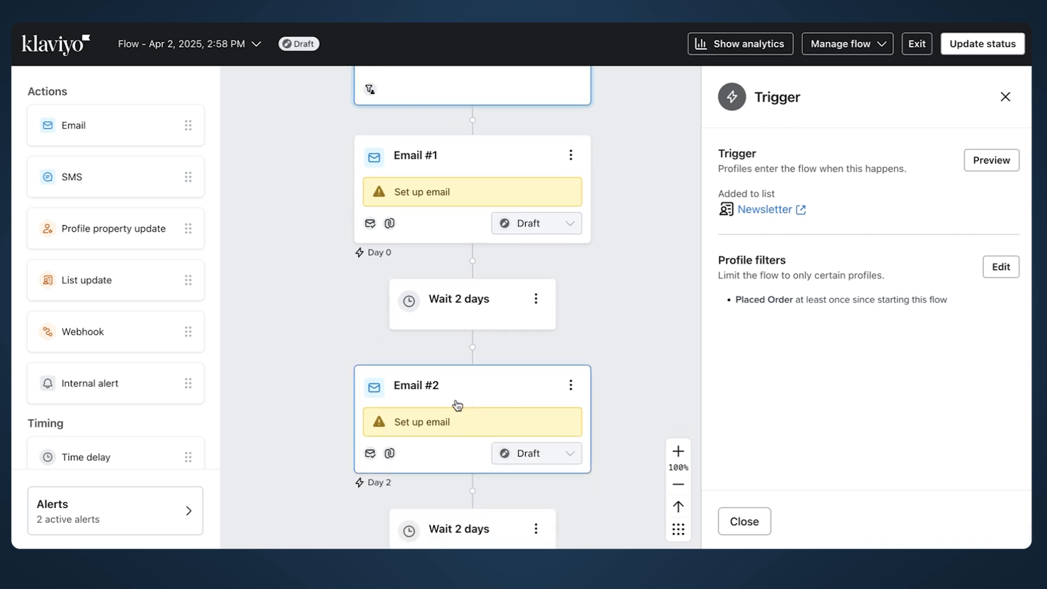
pyautogui.tripleClick(874, 301)
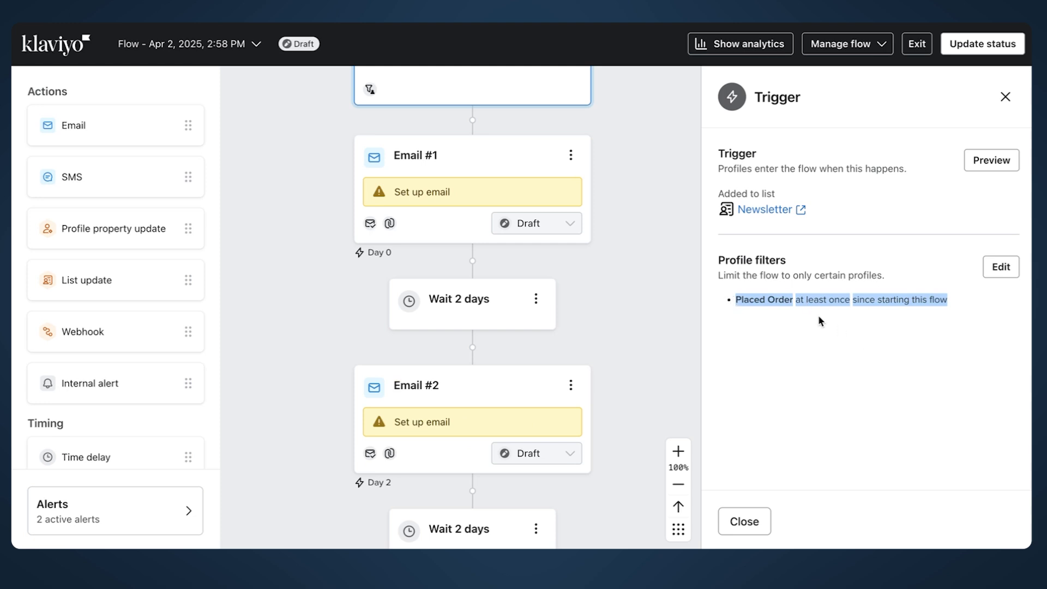
pyautogui.scroll(-2, 598, 275)
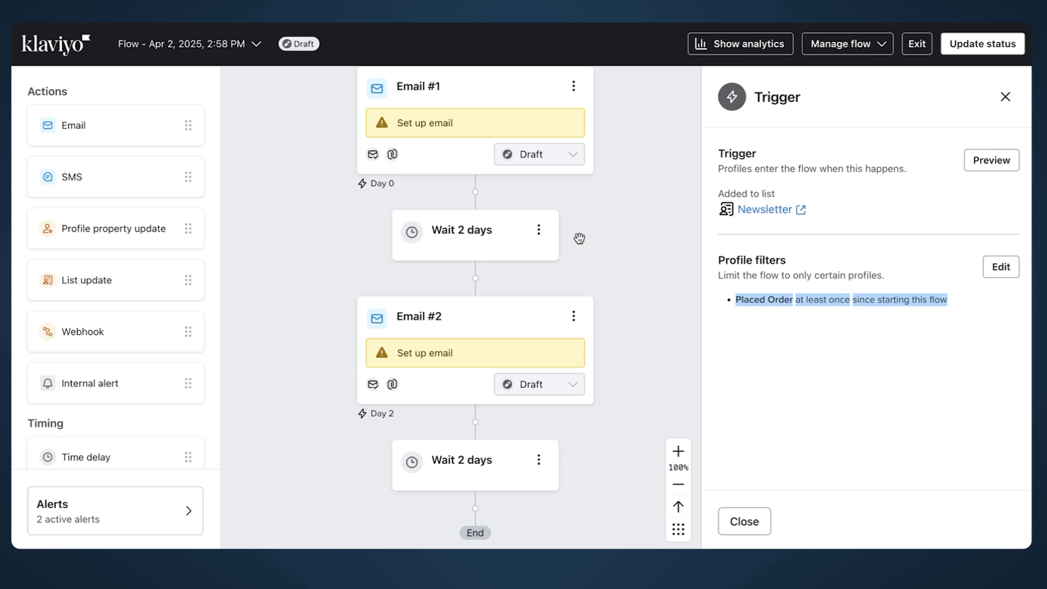
pyautogui.scroll(-3, 579, 239)
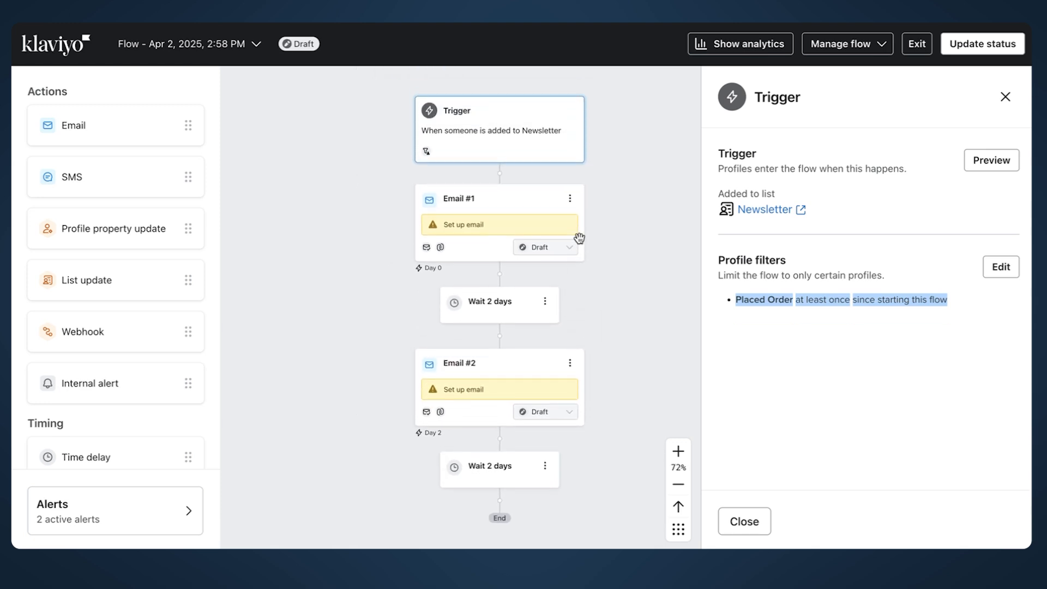